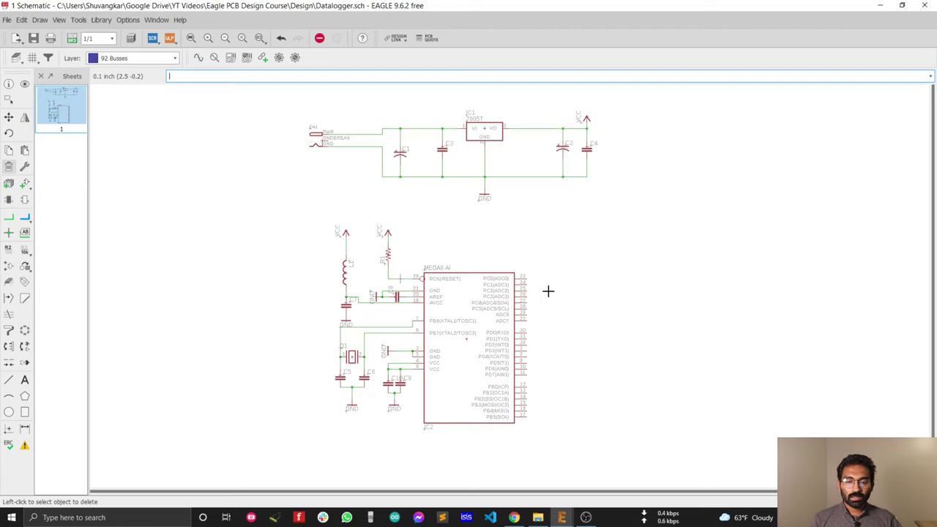
Switch to File Explorer's Resources folder that holds DS1307_SMD_0603.sch
click(537, 517)
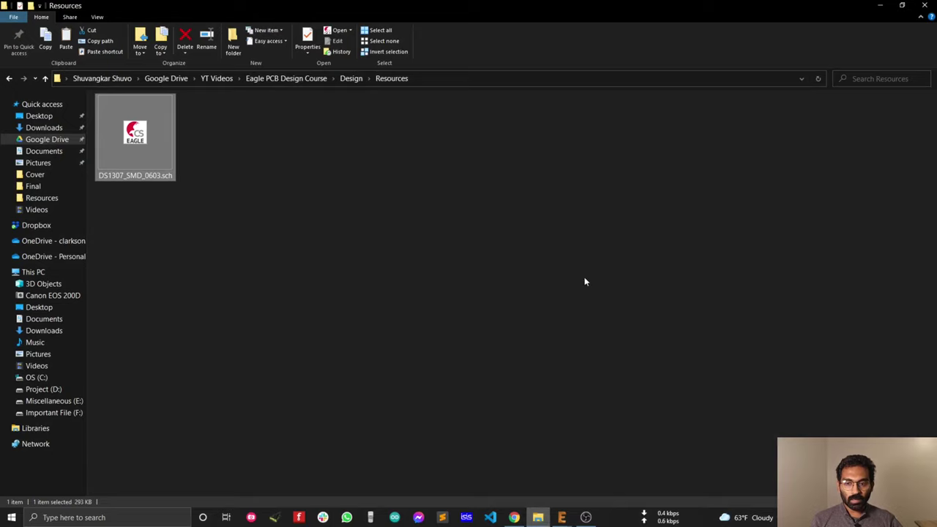
Open DS1307_SMD_0603.sch in EAGLE 7.5 and bring the Resources folder back in front
click(413, 233)
double_click(145, 144)
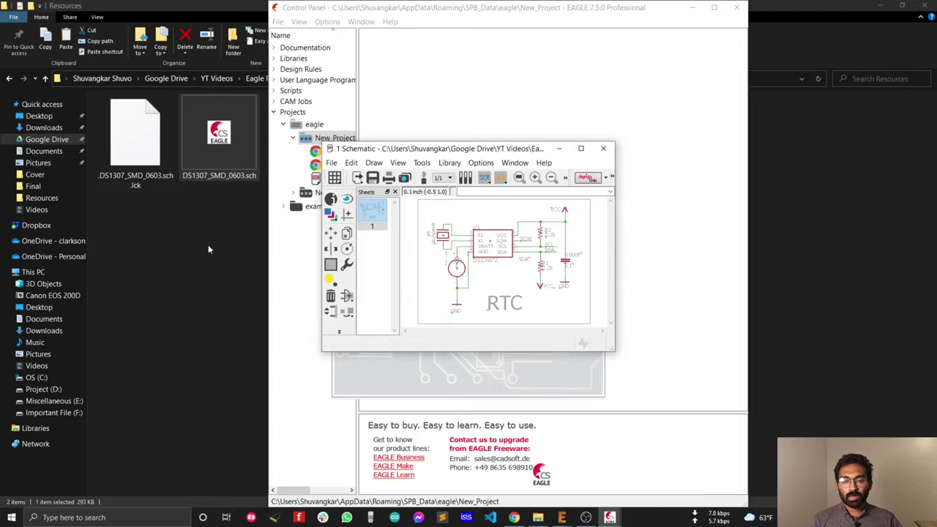
click(188, 223)
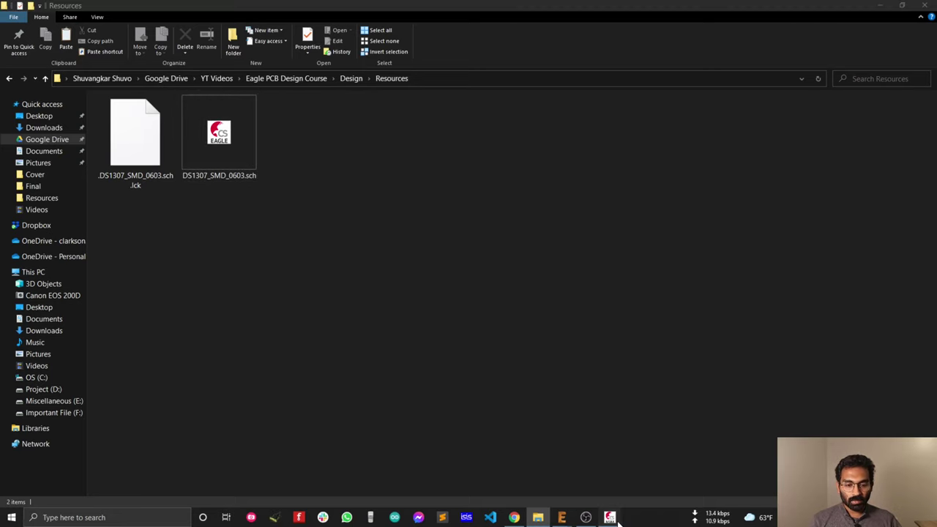
Maximize the DS1307 RTC schematic window in EAGLE 7.5, then close it
mouse_move(611, 517)
click(623, 489)
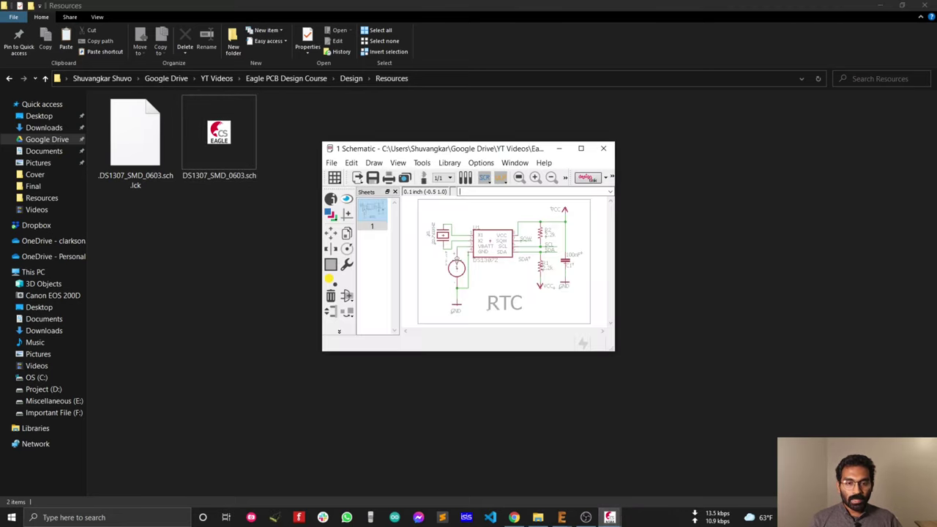
click(581, 148)
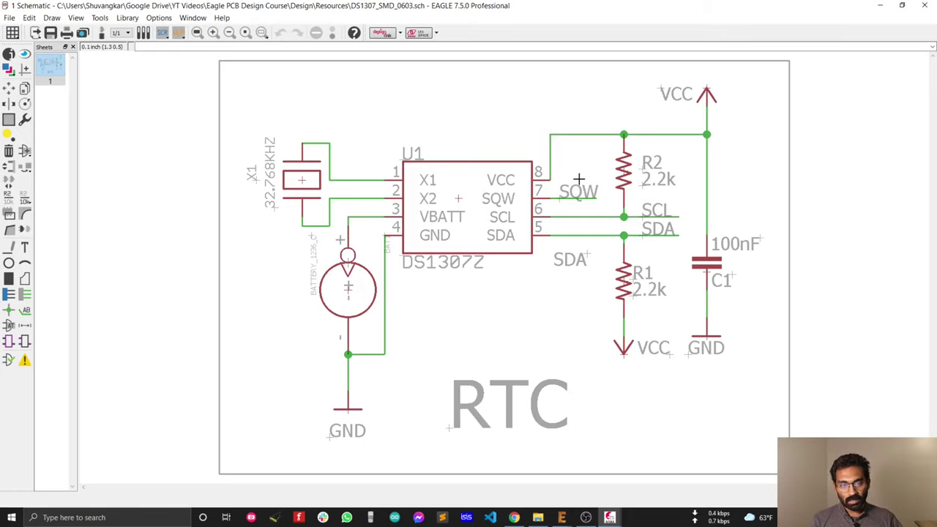
click(924, 6)
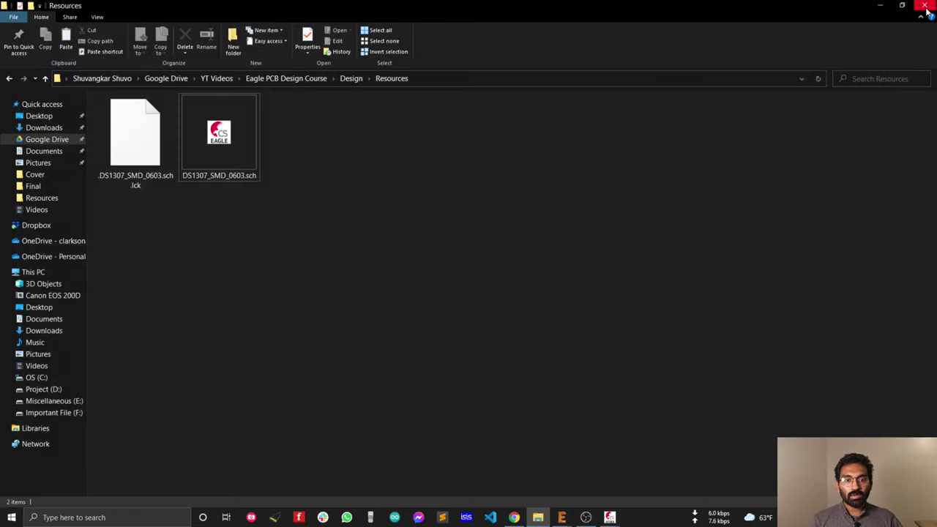
click(607, 518)
Close all EAGLE 7.5 windows and switch back to the EAGLE 9.6.2 Datalogger schematic
right_click(607, 518)
click(611, 495)
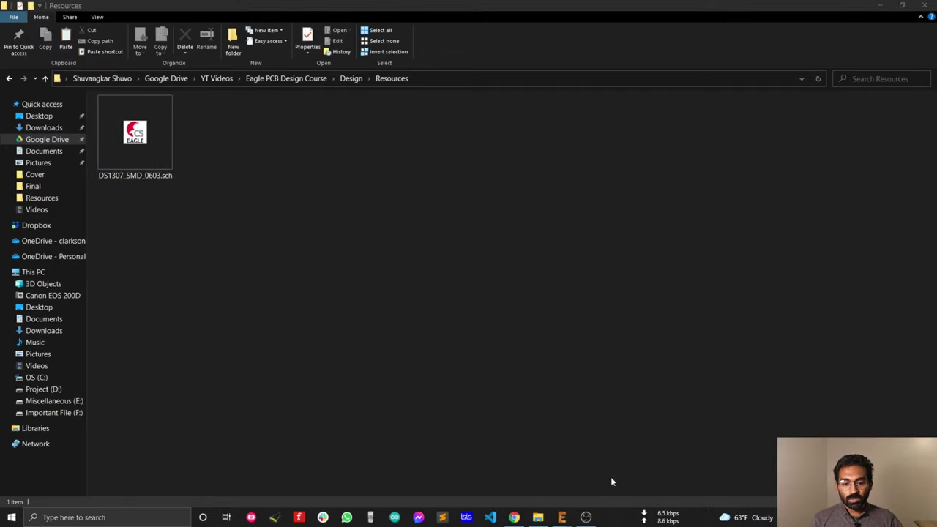
click(150, 129)
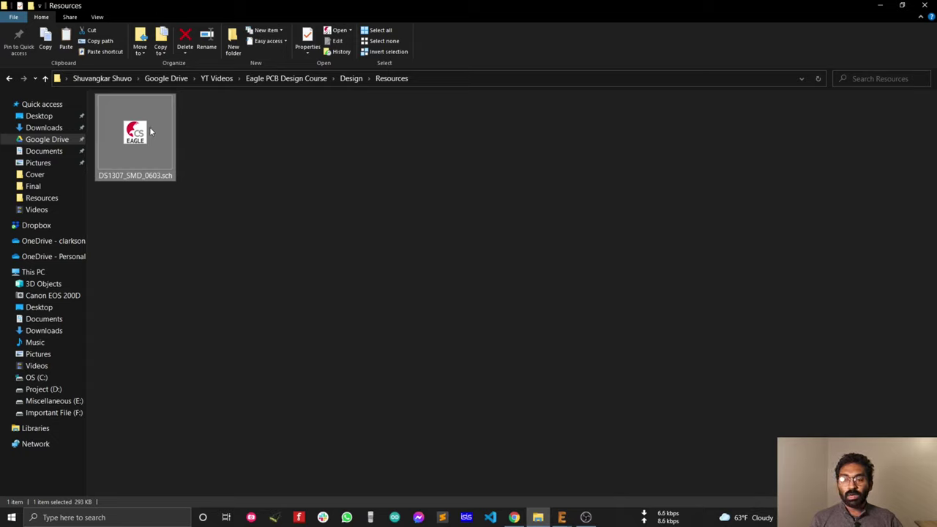
click(186, 224)
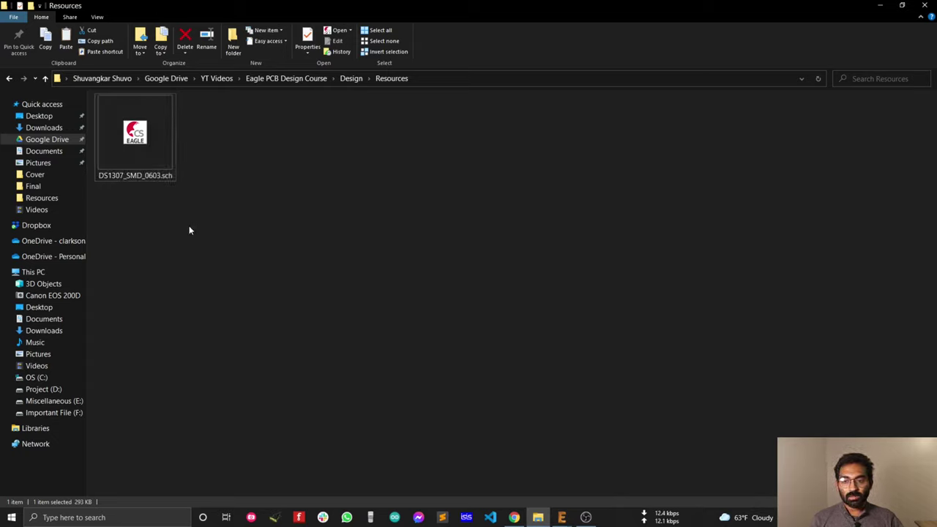
click(144, 137)
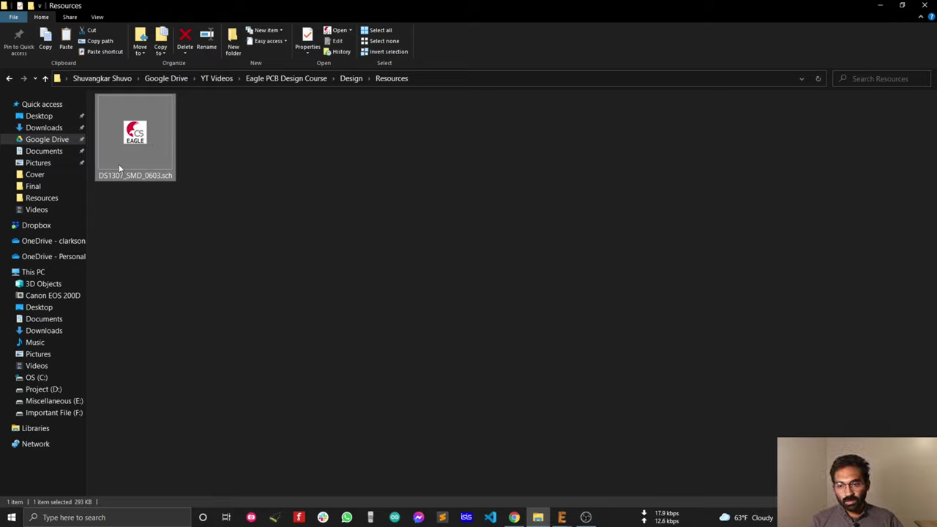
click(563, 518)
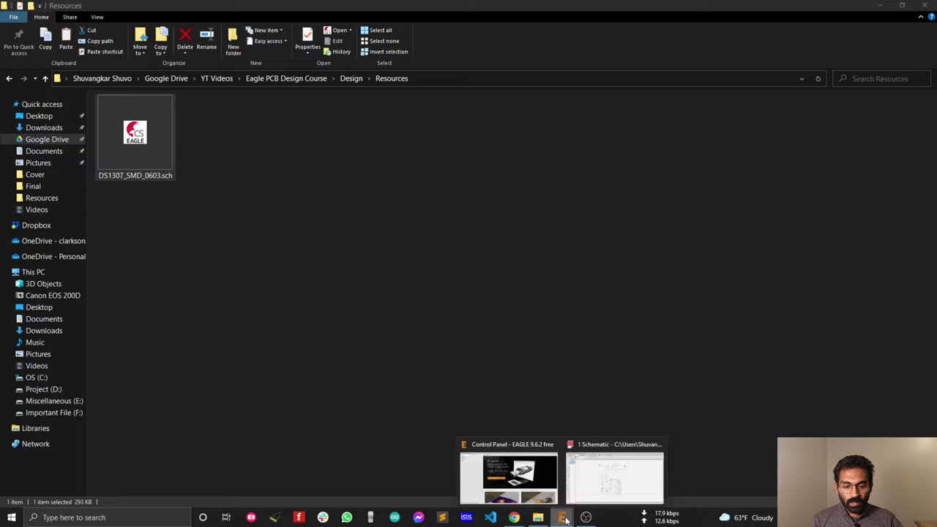
click(594, 486)
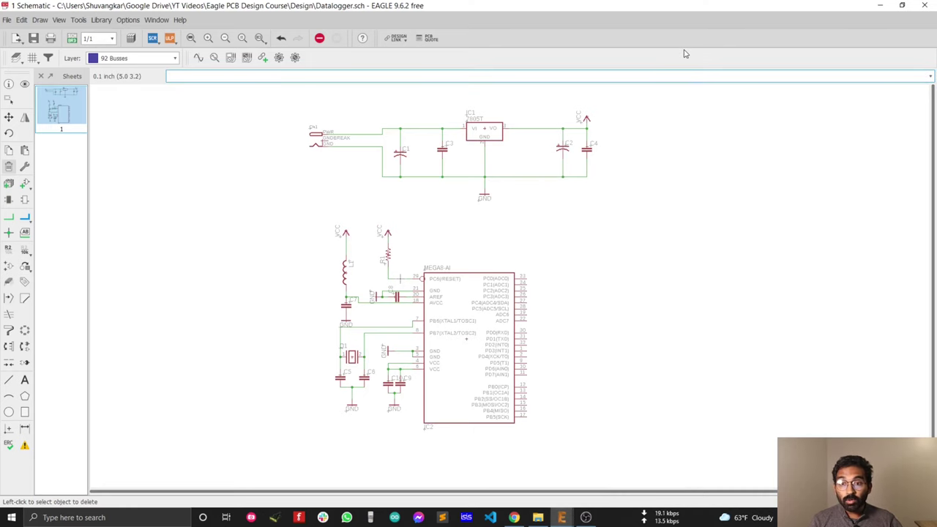
Import DS1307_SMD_0603.sch as an EAGLE drawing, accepting its SQW, SDA, SCL, GND, VCC net names
click(6, 20)
mouse_move(42, 166)
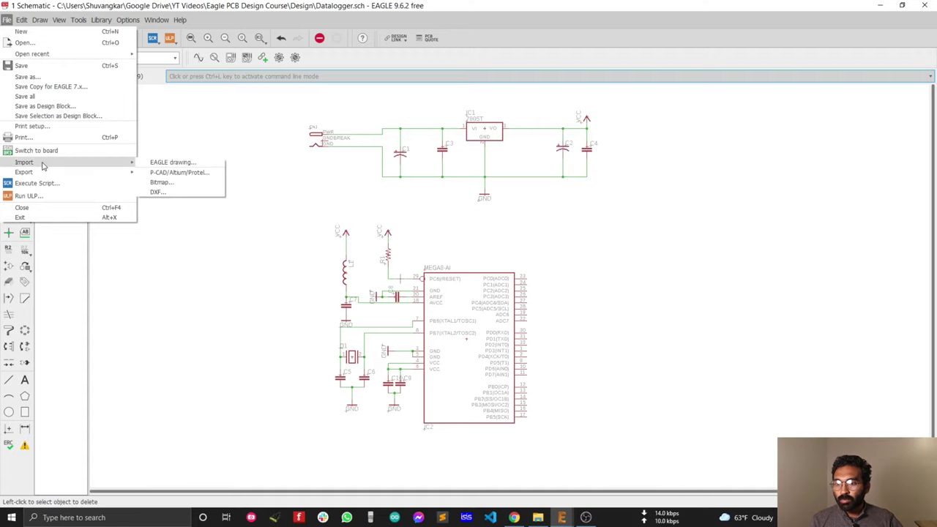
click(173, 162)
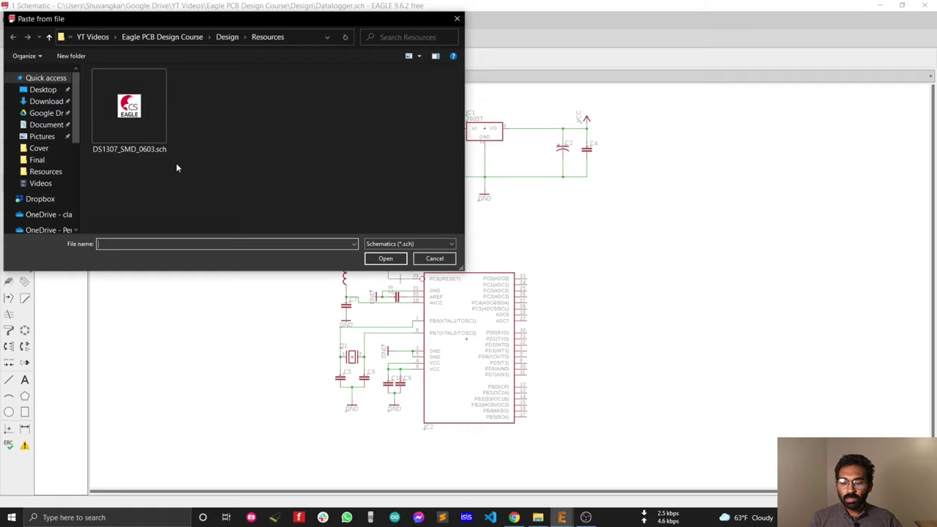
text(C:\Users\Shuvangkar\Google Drive\YT Videos\Eagle PCB Design Course\Design\Resources\DS1307_SMD_0603.sch)
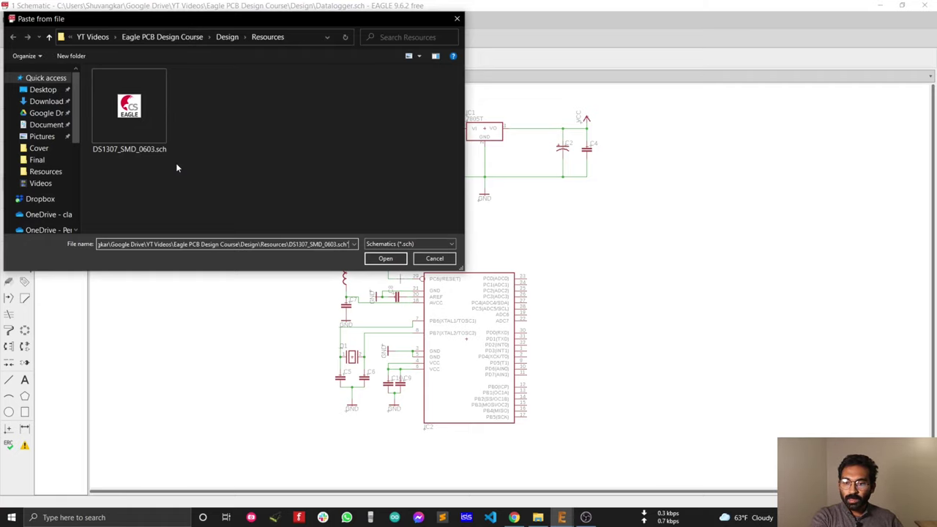
key(Return)
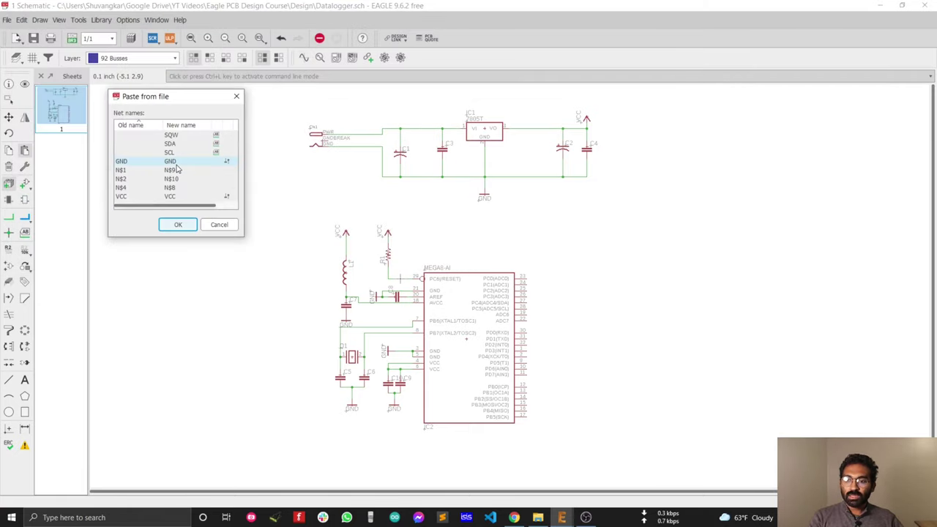
drag(178, 98, 338, 130)
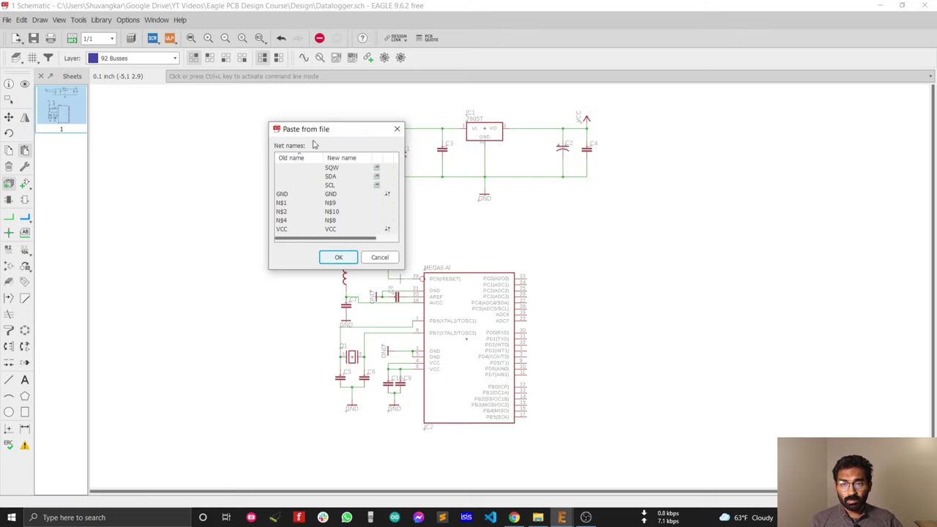
click(337, 257)
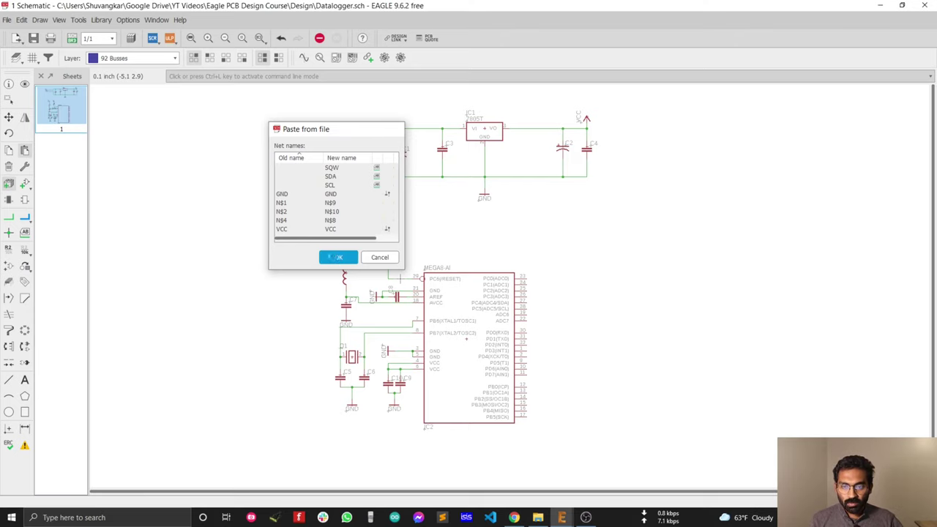
Check sheets 1 and 2, then draw a group rectangle around the entire RTC circuit on sheet 2
click(24, 183)
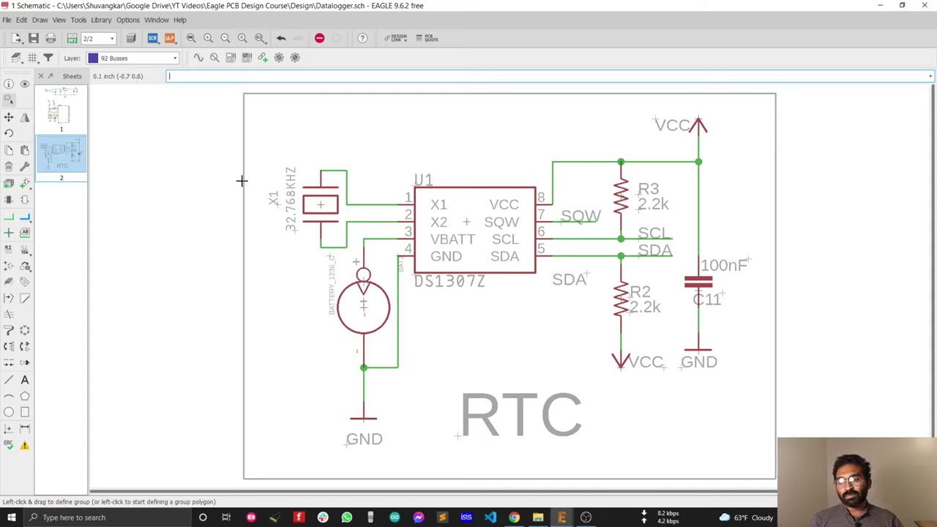
click(59, 117)
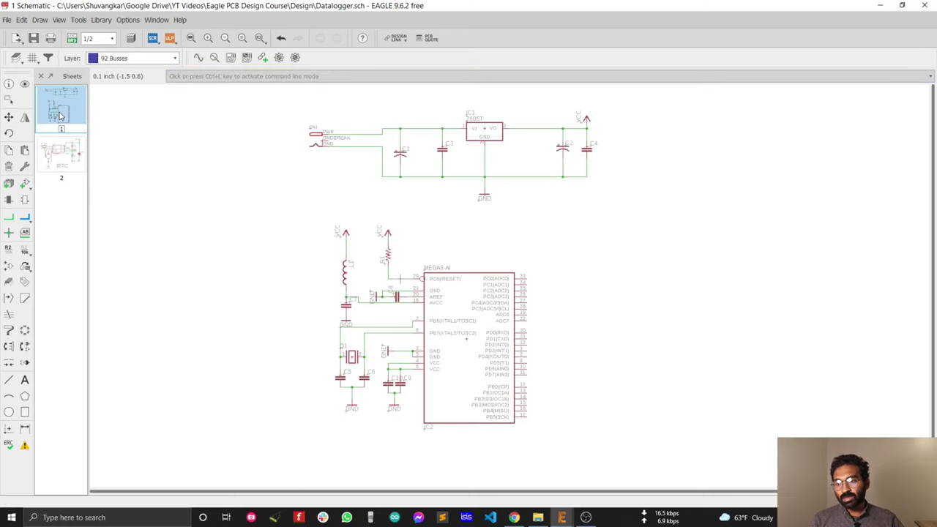
click(62, 159)
key(ctrl+g)
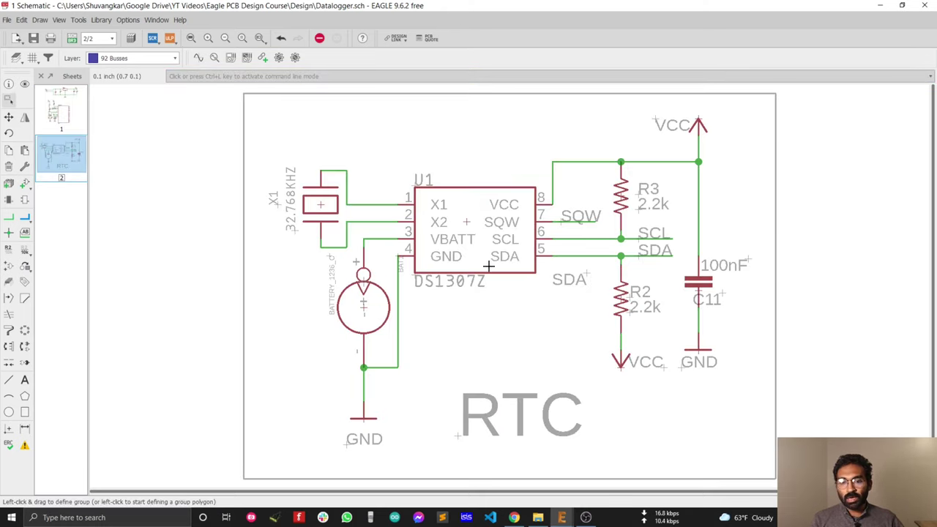
scroll(491, 273, down, 3)
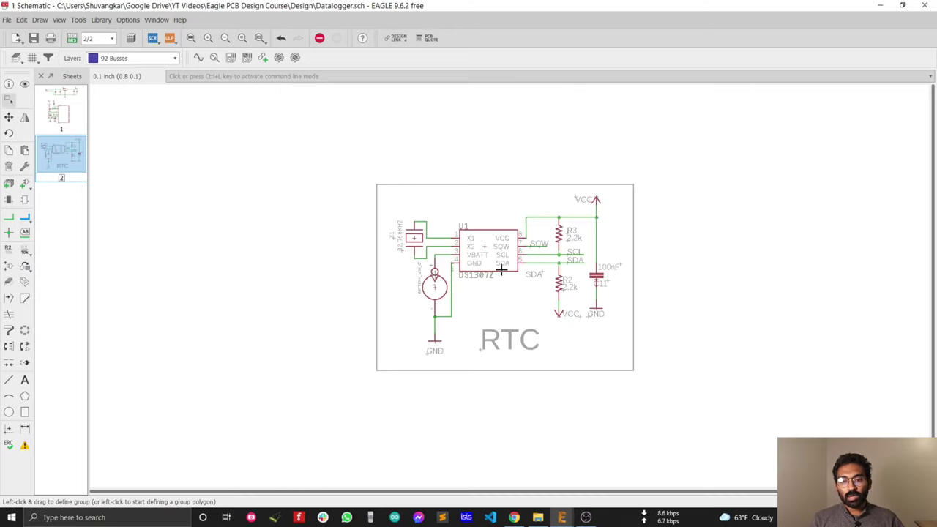
scroll(519, 252, up, 2)
scroll(512, 219, up, 1)
scroll(508, 276, down, 2)
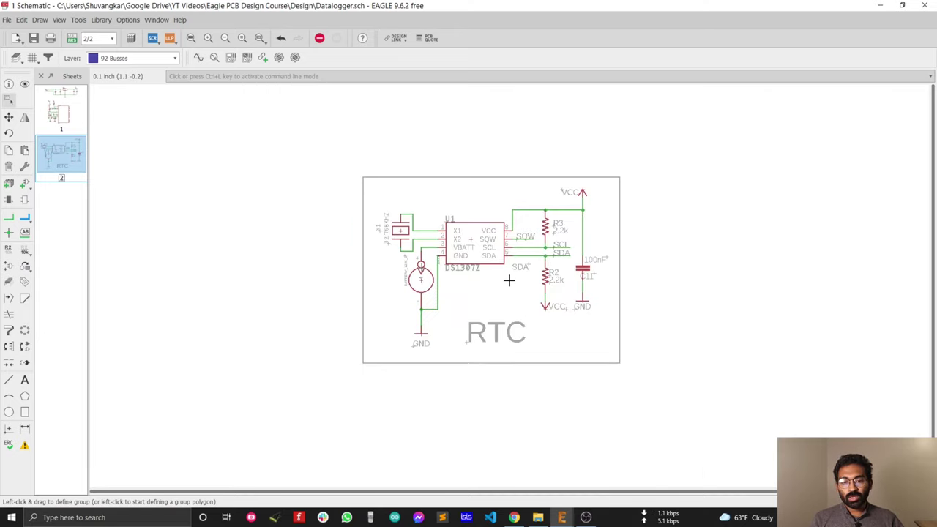
scroll(510, 276, up, 2)
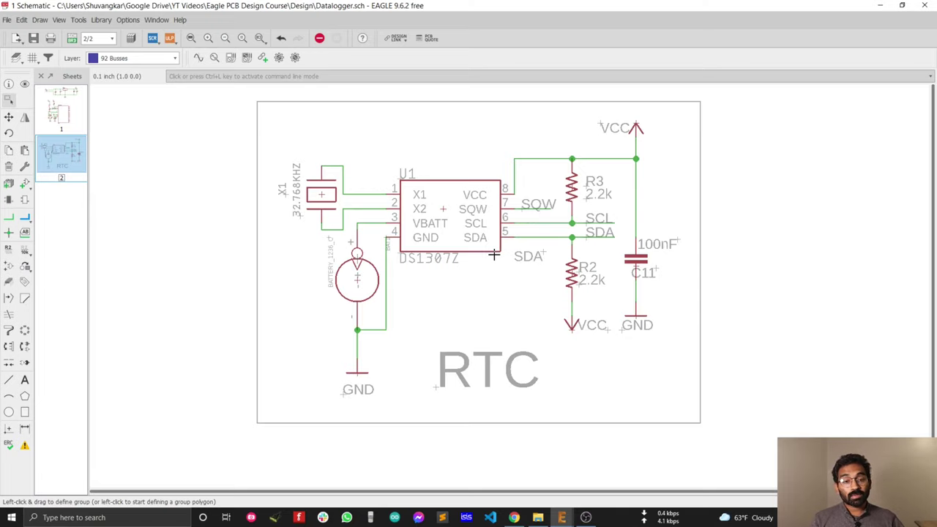
scroll(249, 295, down, 1)
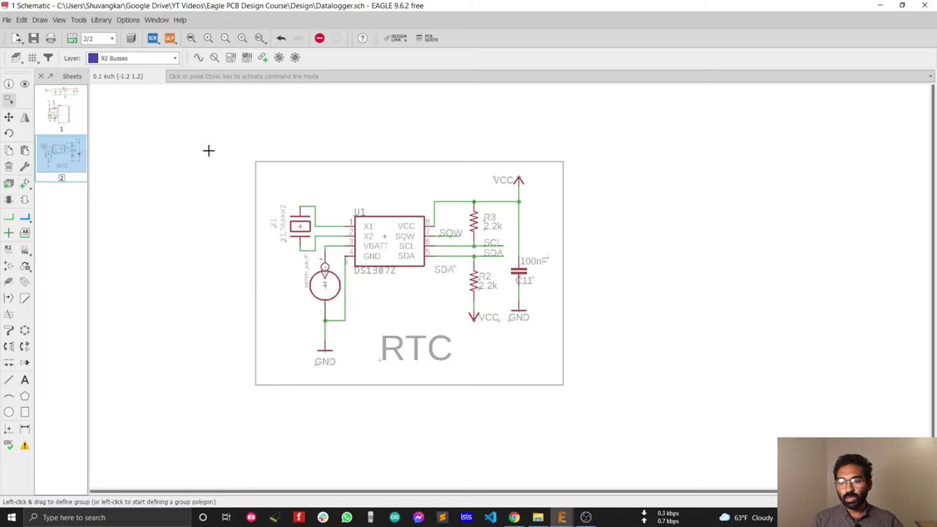
drag(208, 130, 635, 437)
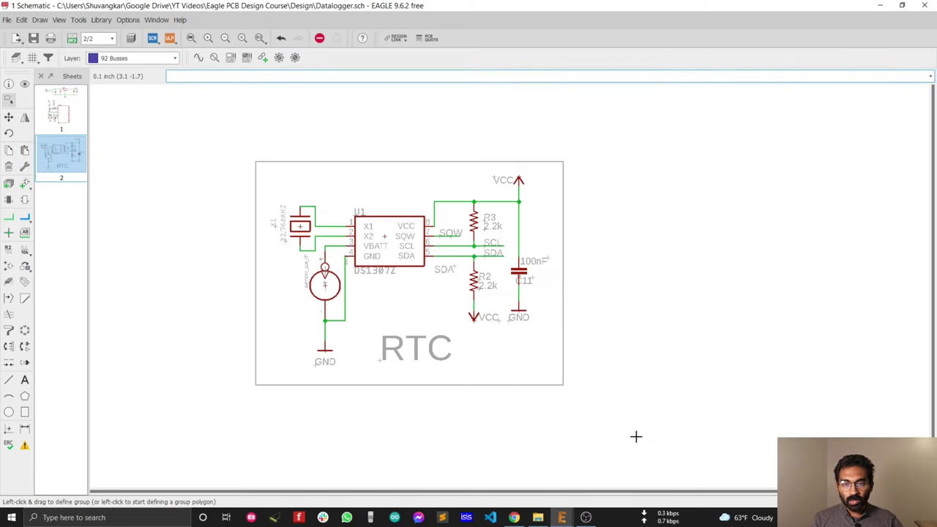
Move the RTC group from sheet 2 onto sheet 1, placing it right of the ATmega8
click(7, 118)
right_click(380, 233)
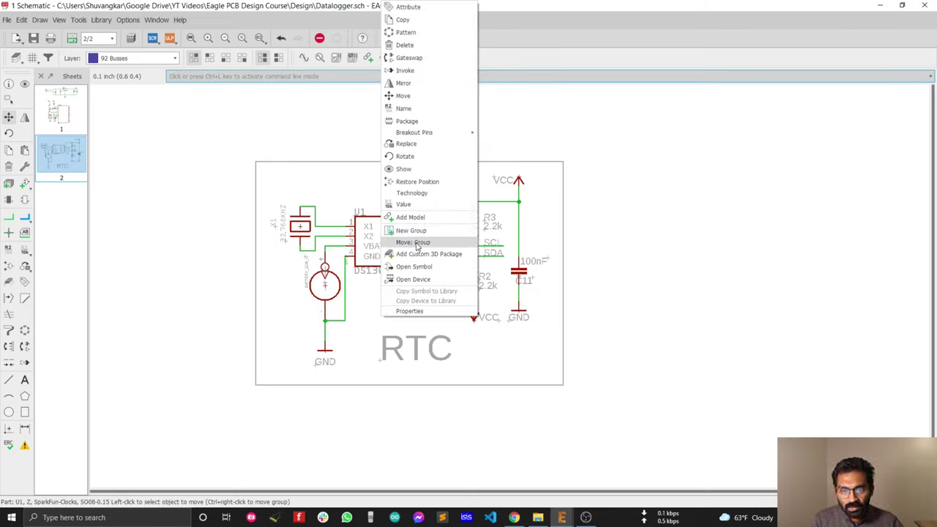
click(414, 242)
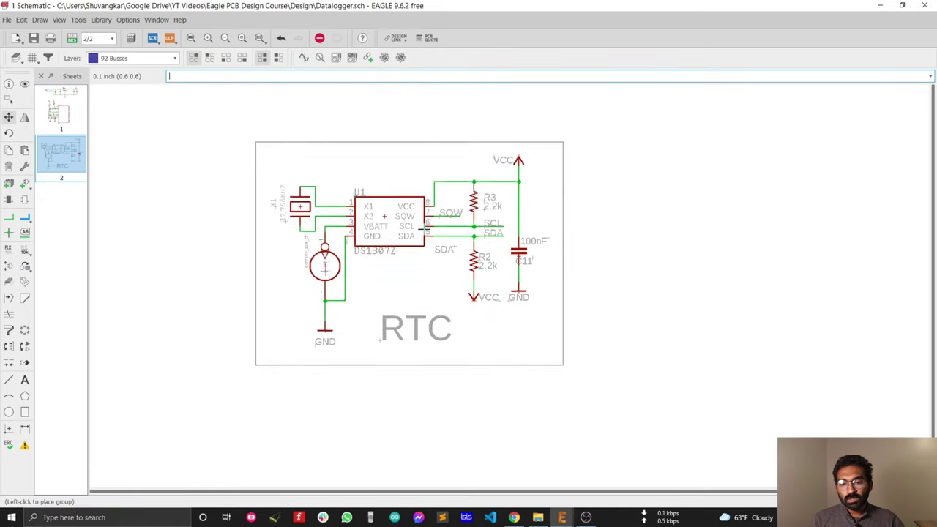
click(61, 110)
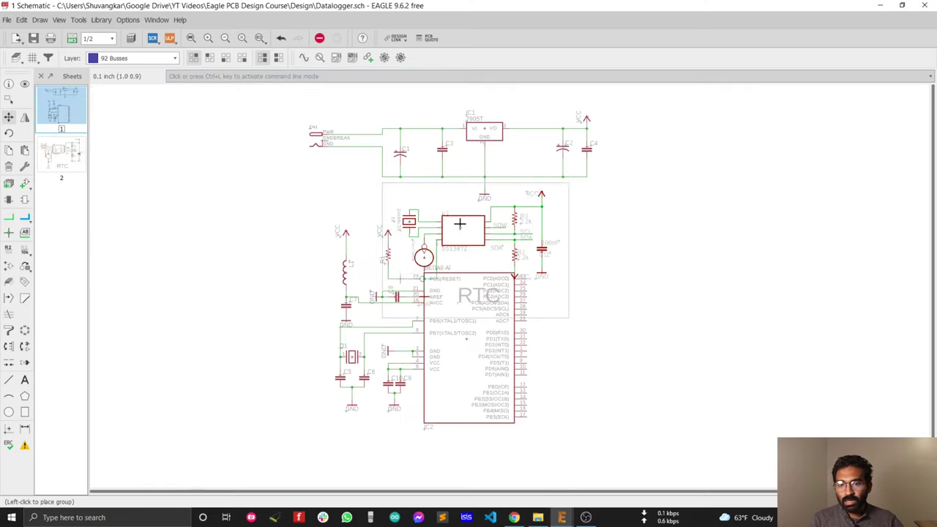
scroll(439, 213, down, 2)
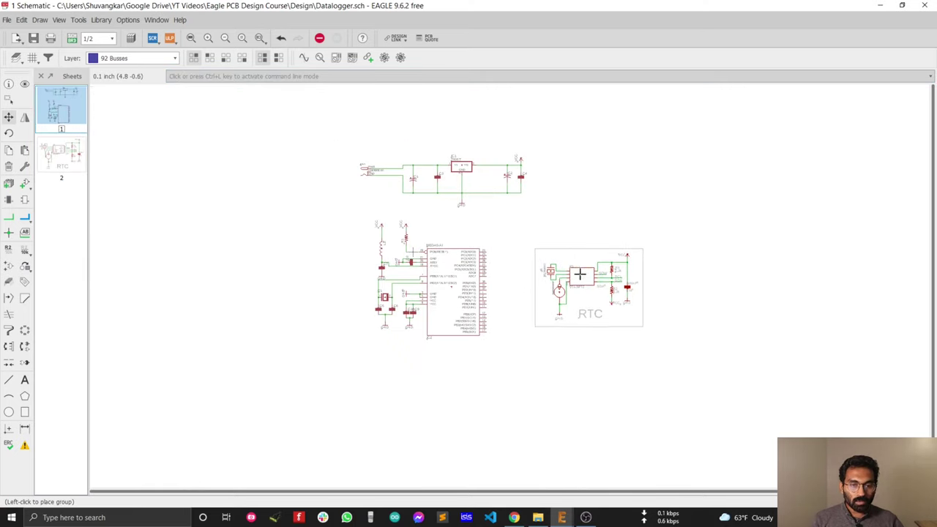
scroll(592, 276, up, 2)
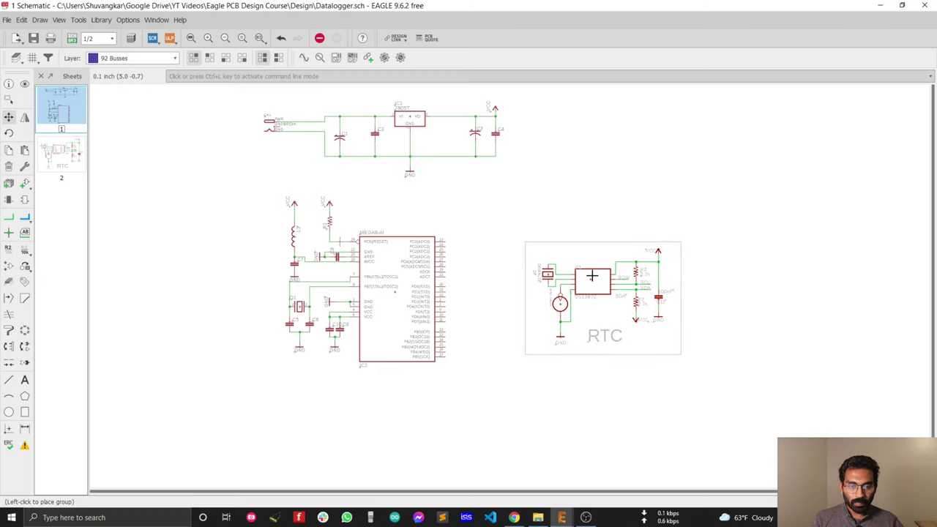
click(592, 275)
scroll(631, 312, up, 2)
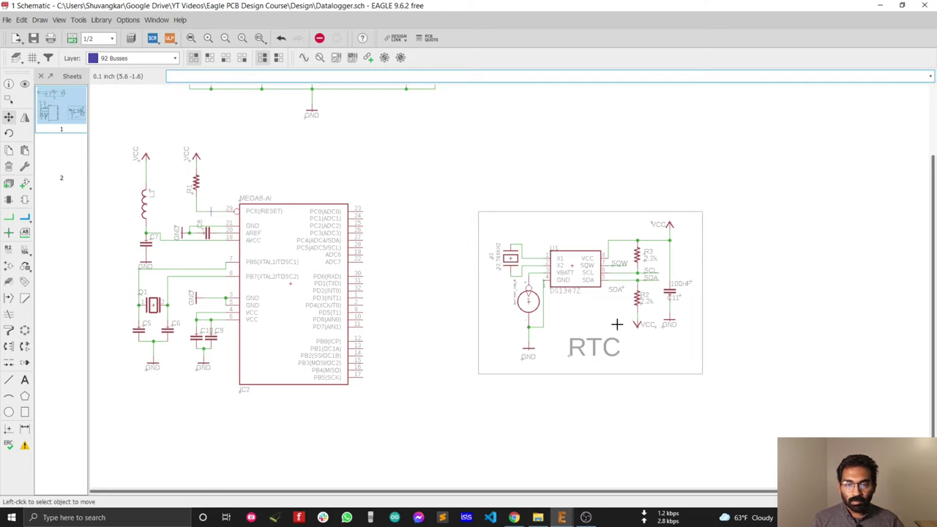
scroll(423, 281, up, 1)
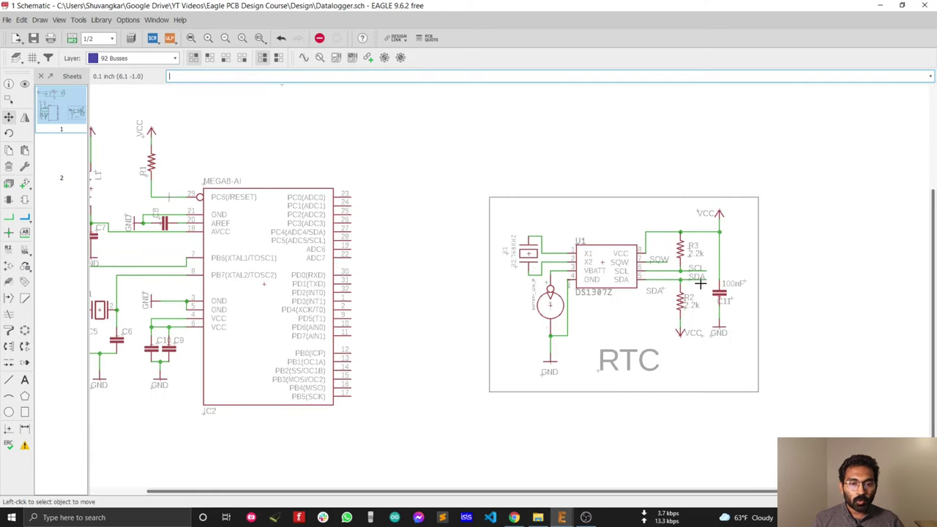
scroll(699, 281, up, 2)
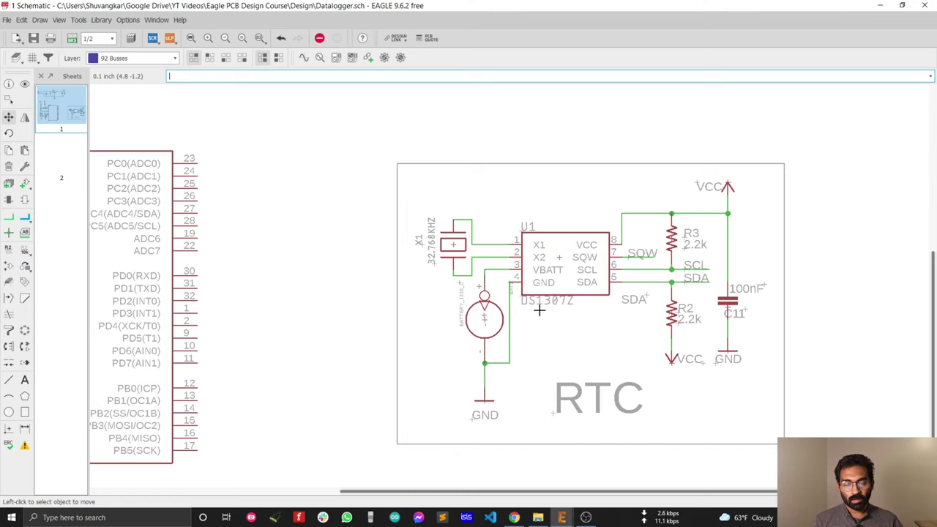
scroll(385, 201, down, 1)
scroll(191, 226, up, 1)
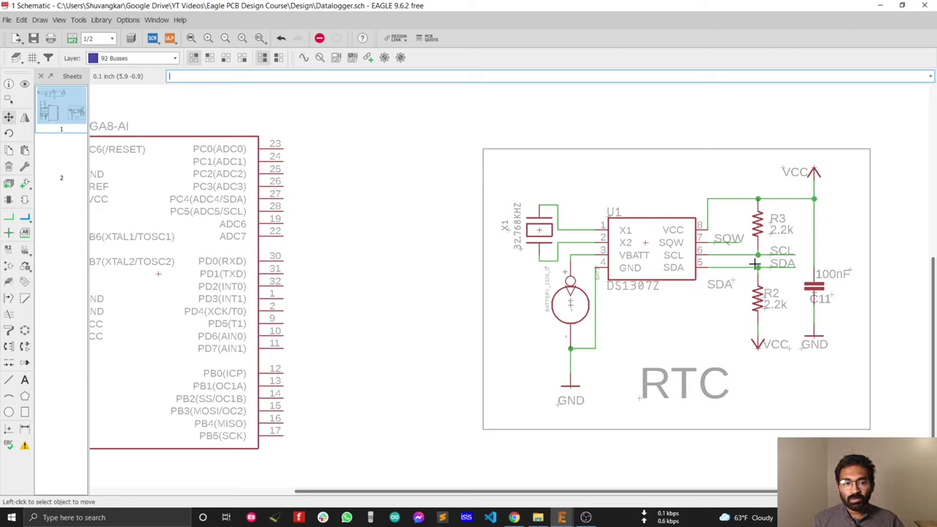
Draw a net from ATmega8 pin 28 (PC5/SCL) over the RTC block, ending right of its frame
click(8, 217)
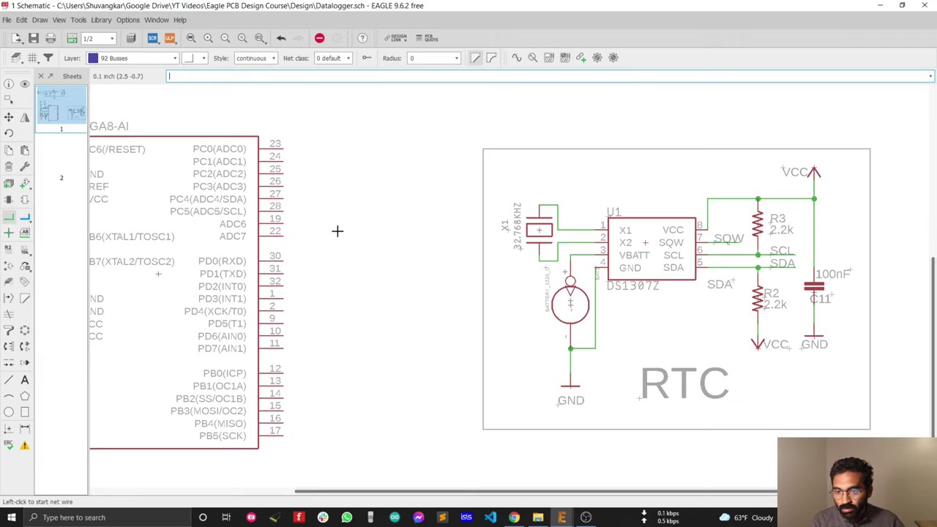
click(284, 210)
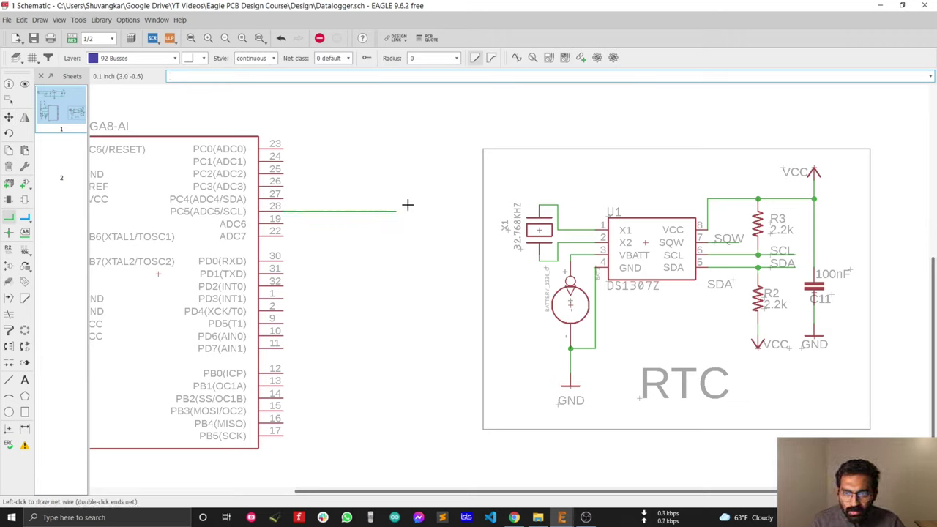
click(430, 126)
scroll(726, 96, down, 3)
scroll(759, 219, up, 4)
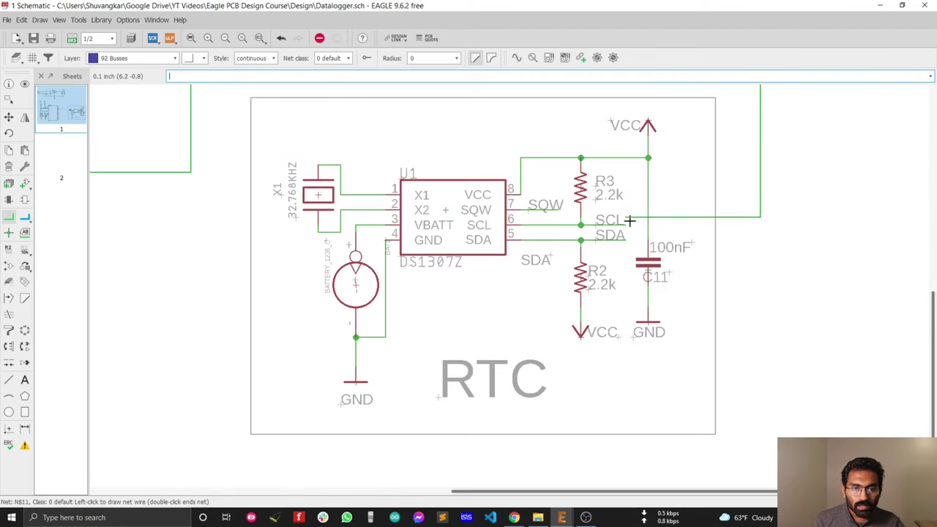
scroll(630, 219, up, 4)
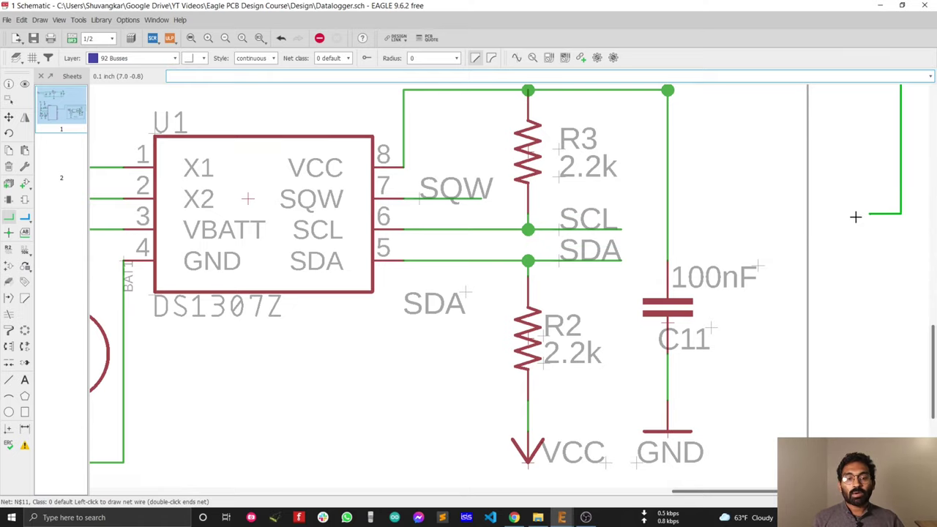
scroll(849, 257, down, 3)
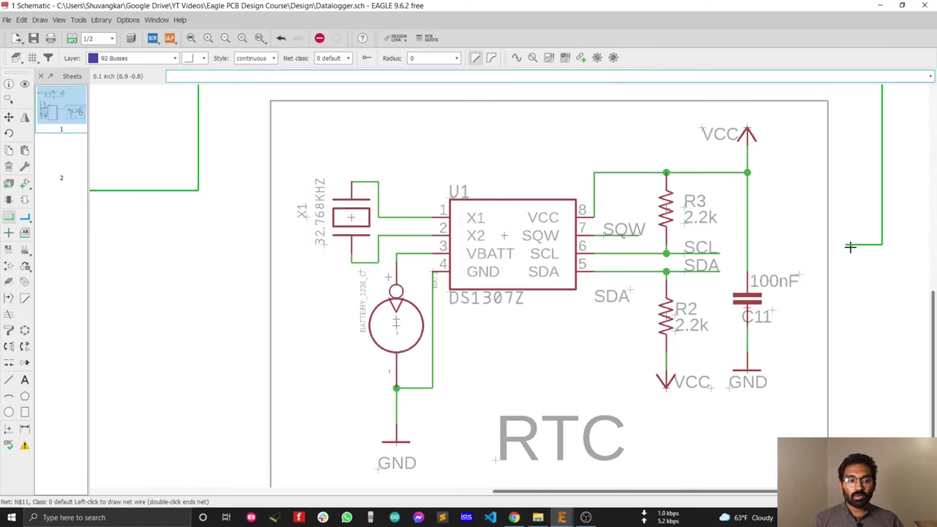
scroll(849, 249, down, 2)
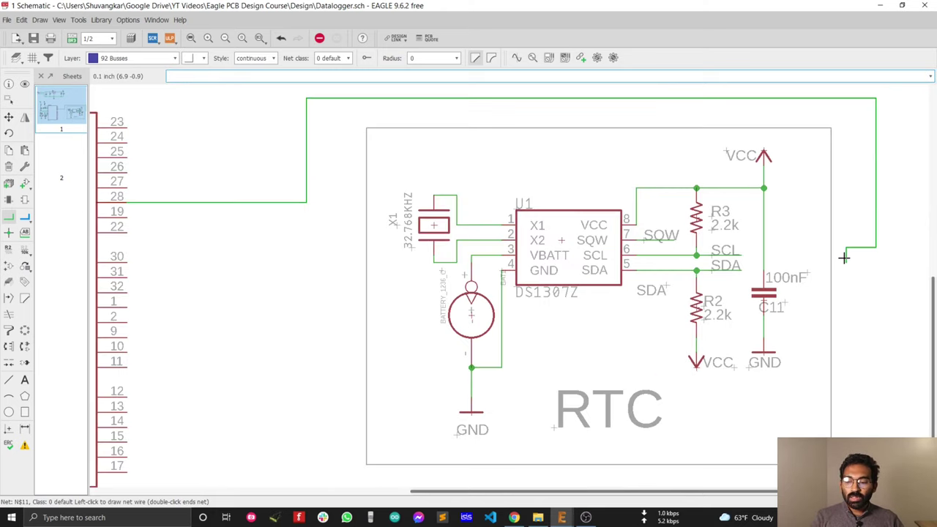
double_click(844, 253)
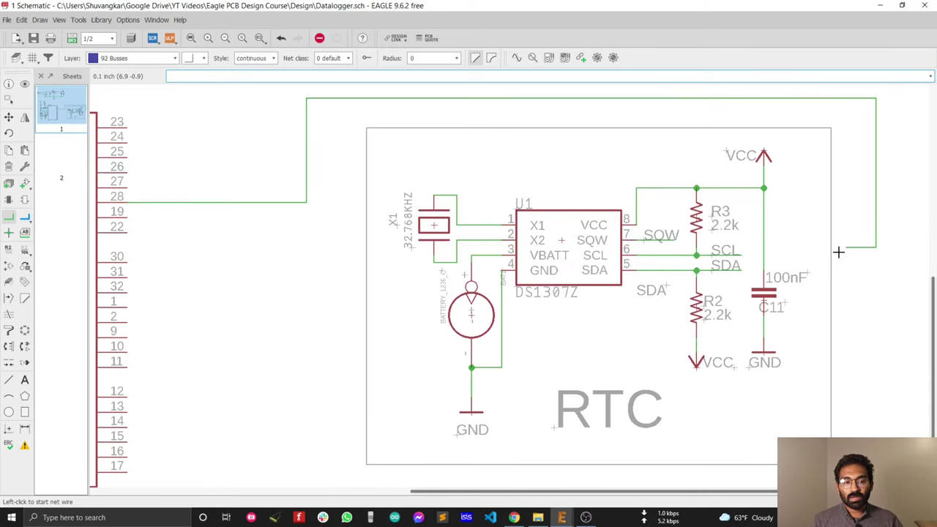
click(32, 59)
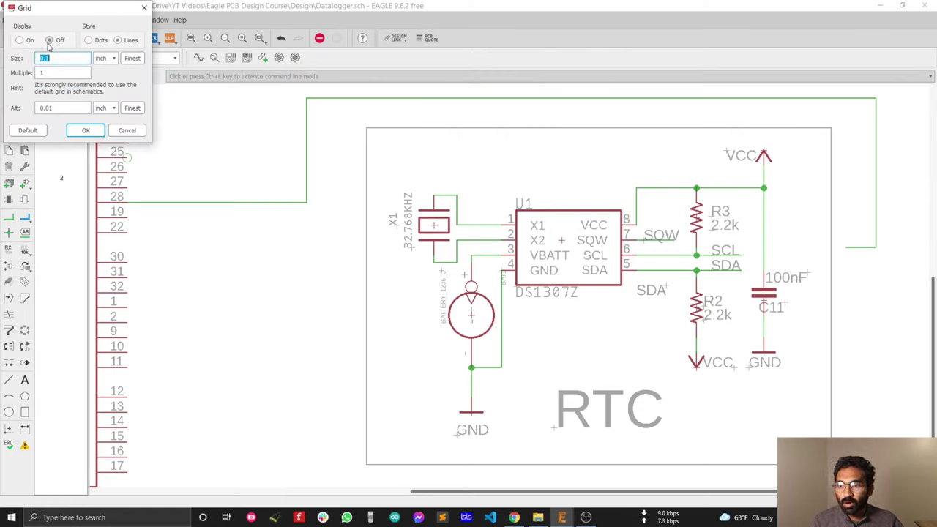
Turn the grid display on as lines at 0.1 inch size
click(19, 41)
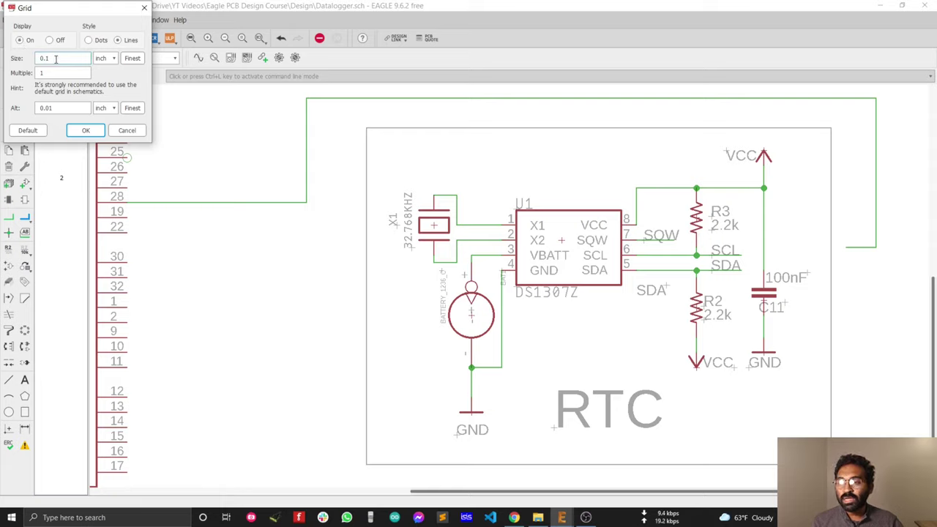
double_click(45, 57)
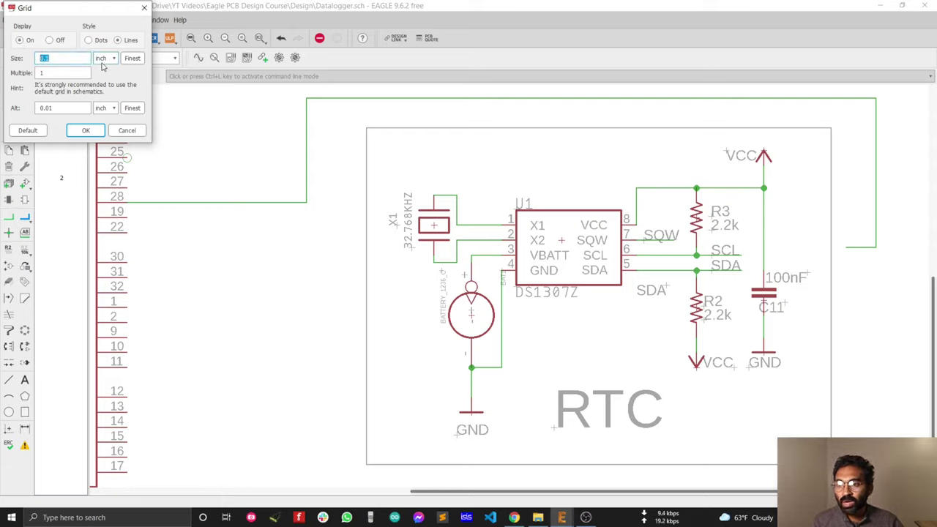
click(88, 131)
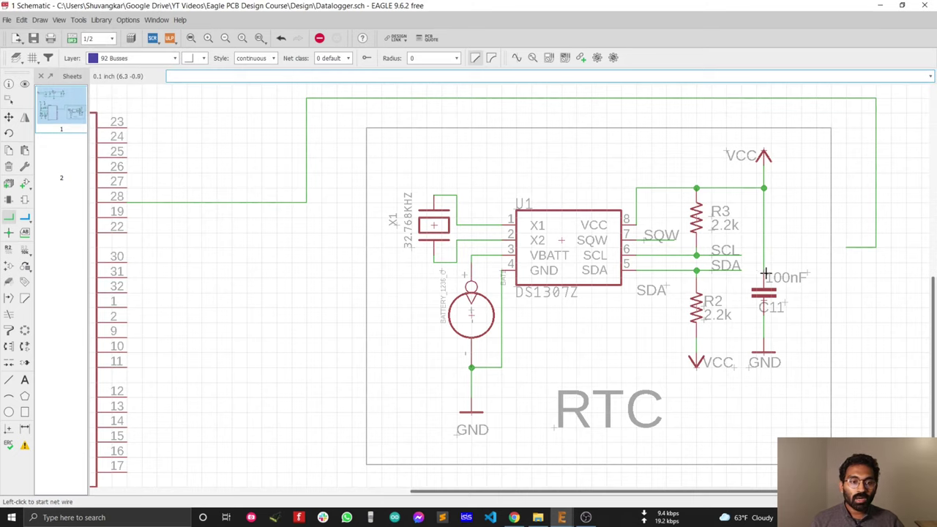
scroll(839, 257, up, 3)
scroll(791, 261, up, 1)
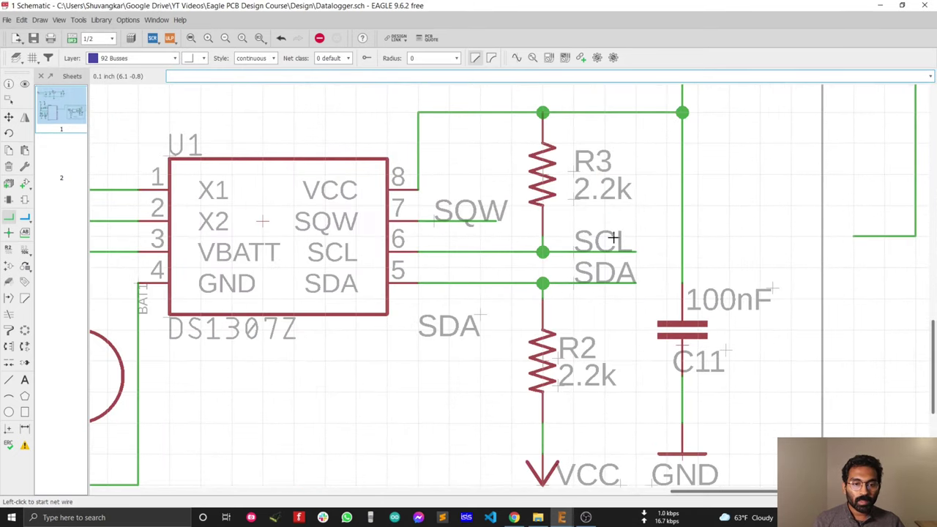
scroll(613, 237, down, 3)
scroll(732, 242, up, 3)
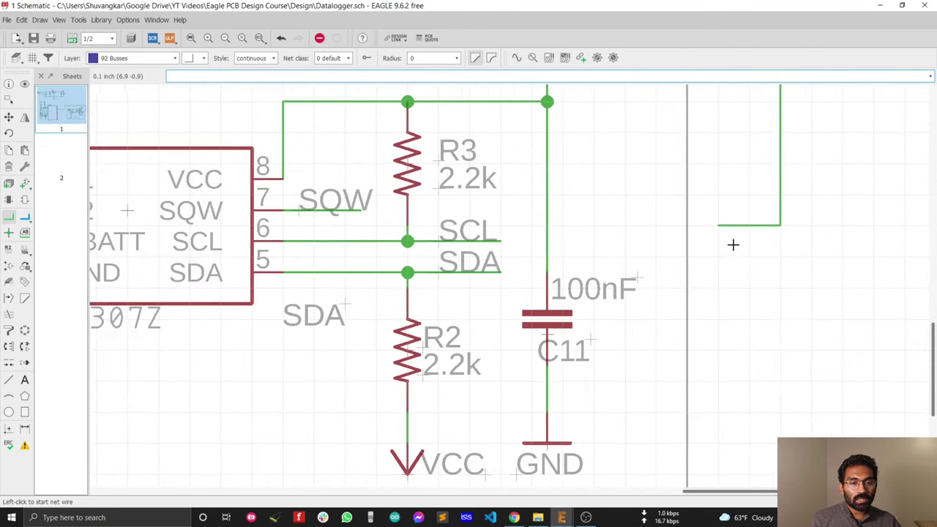
scroll(731, 226, down, 3)
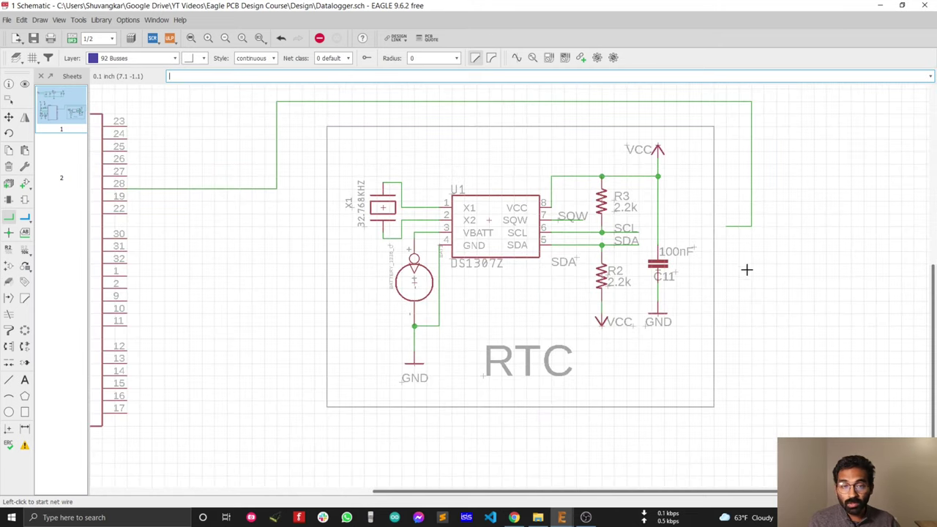
scroll(730, 225, up, 3)
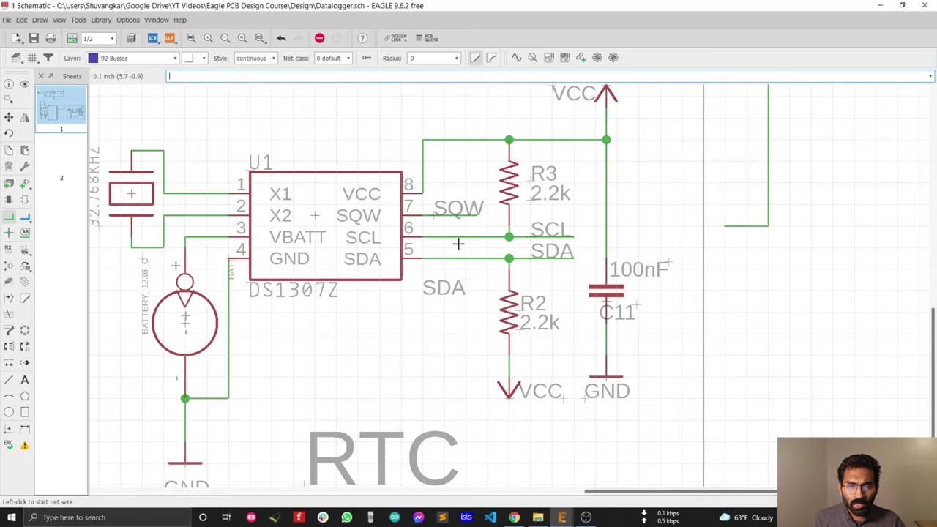
scroll(692, 235, up, 2)
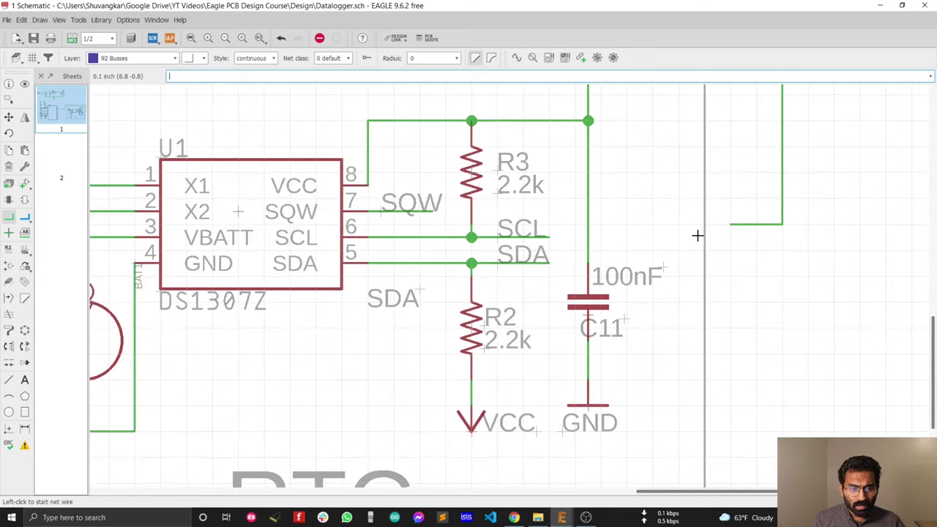
scroll(517, 220, up, 2)
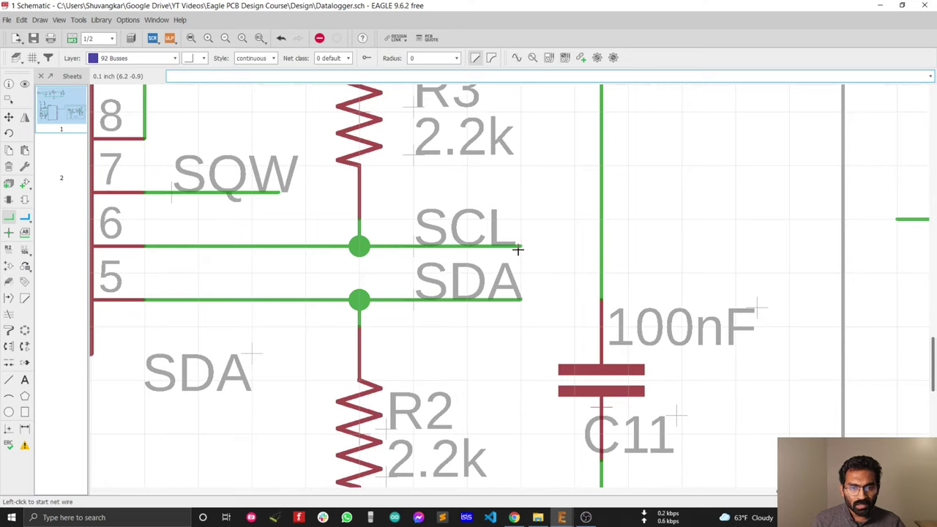
scroll(517, 210, down, 2)
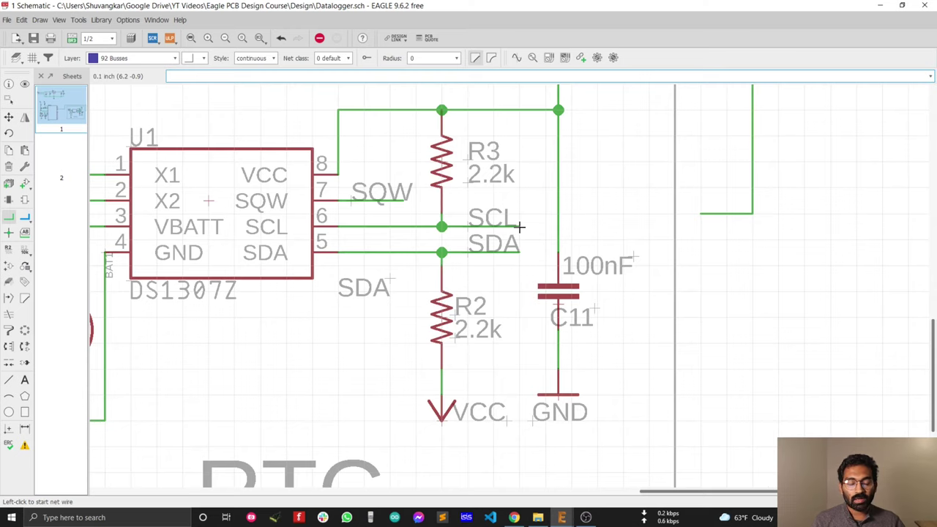
scroll(518, 227, down, 6)
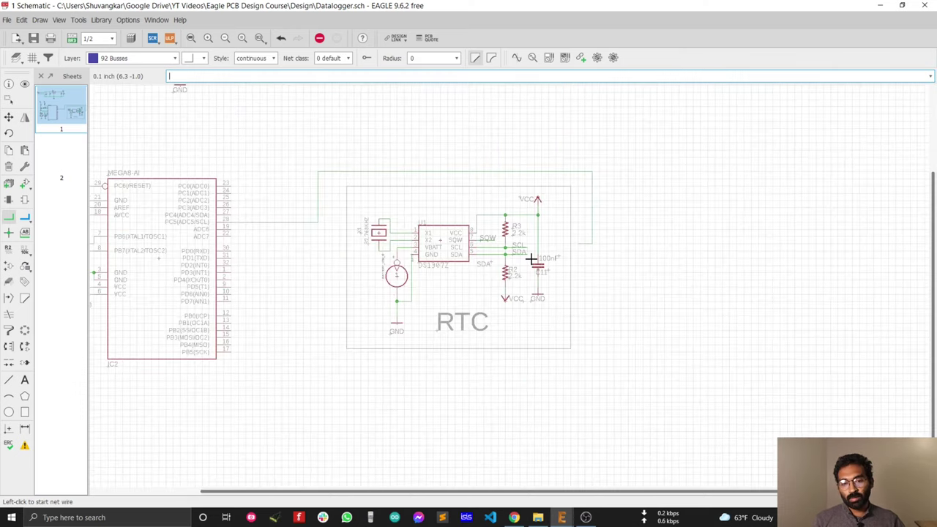
scroll(437, 255, up, 2)
scroll(437, 256, up, 1)
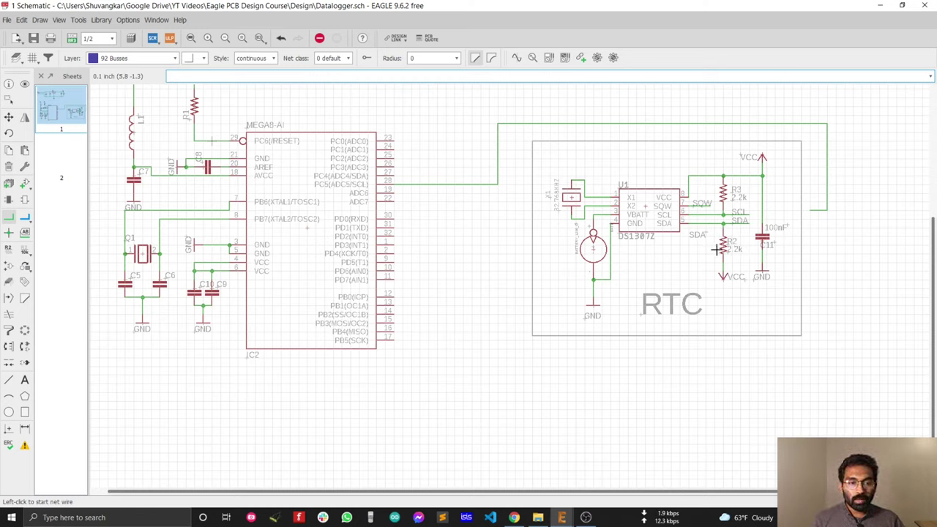
Set the Grid size to 0.05 inch with Lines style and apply it
click(33, 60)
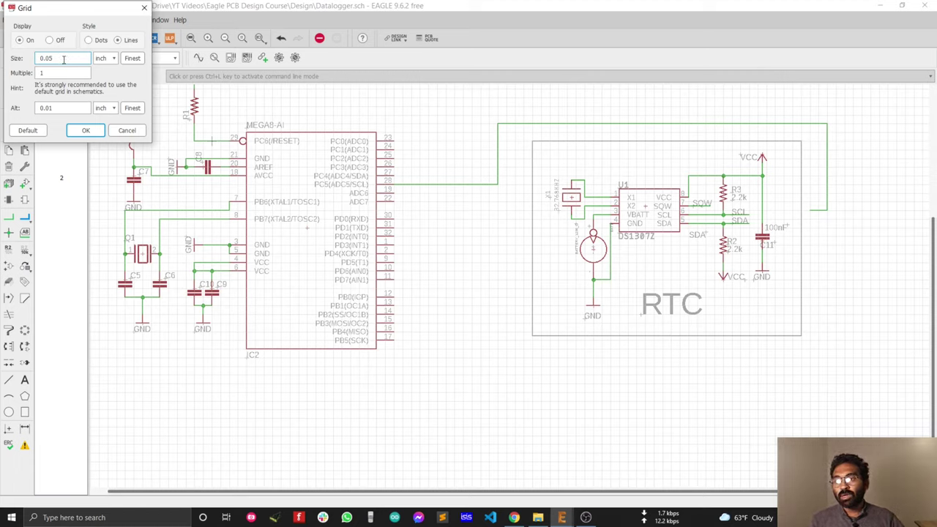
drag(63, 60, 39, 57)
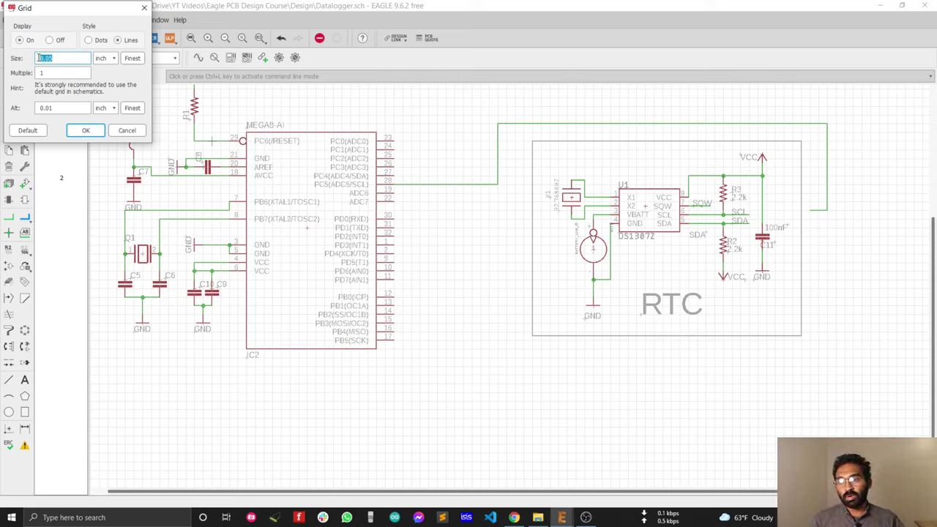
click(64, 58)
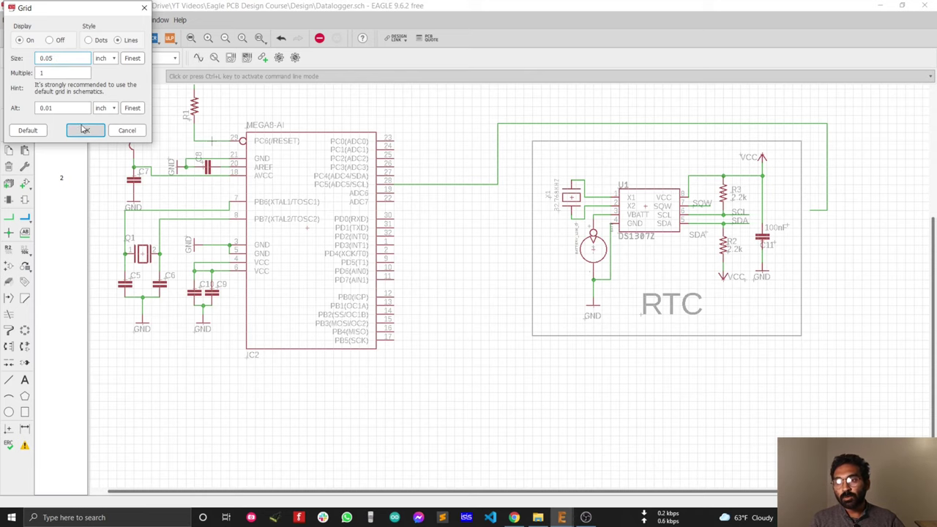
click(85, 130)
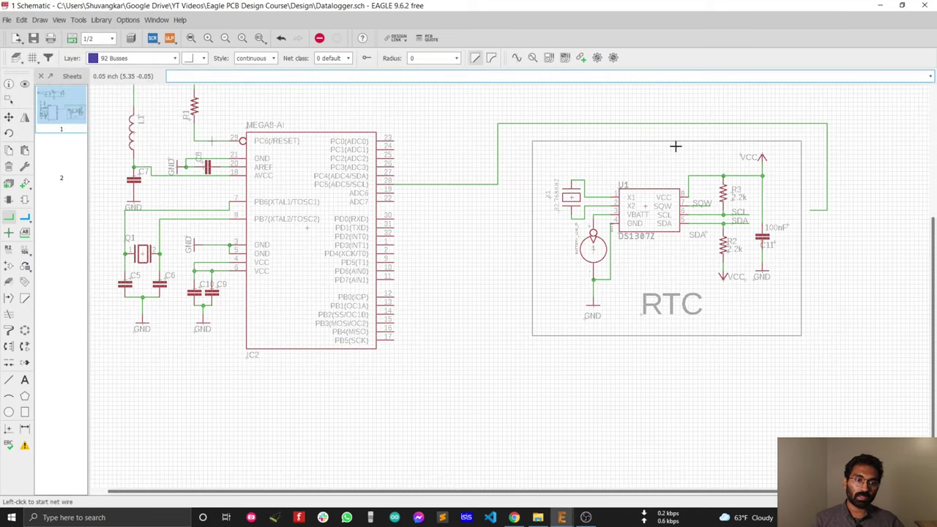
Draw a net from the RTC's SCL line end onto the N$11 wire, merging N$11 into SCL
scroll(817, 205, up, 2)
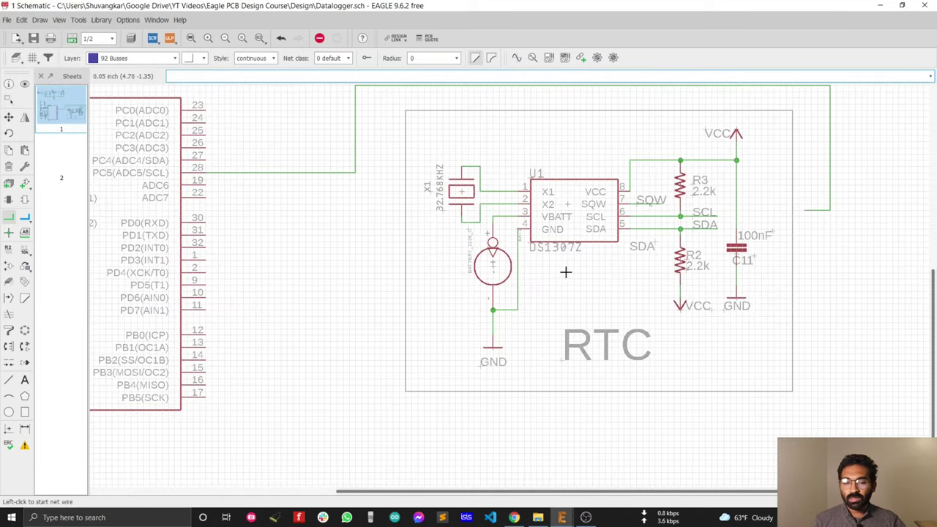
scroll(768, 230, up, 3)
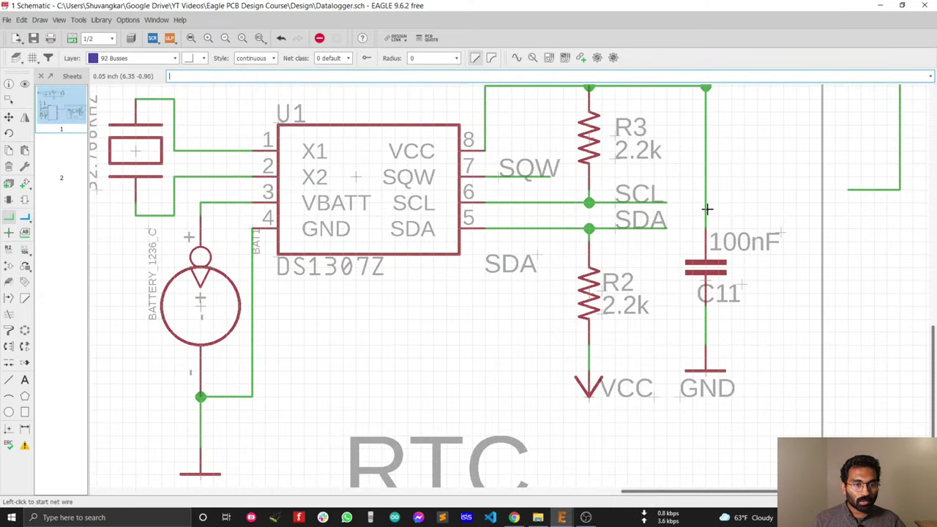
click(669, 202)
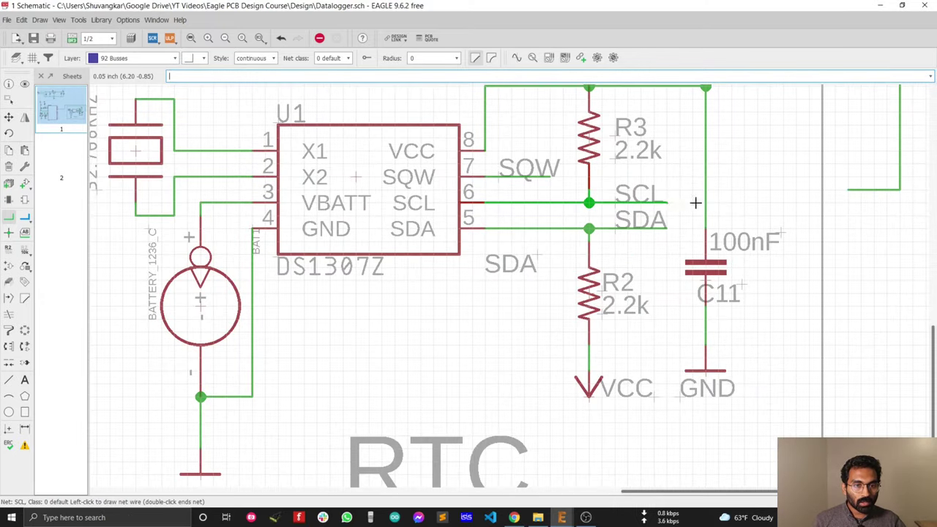
click(849, 193)
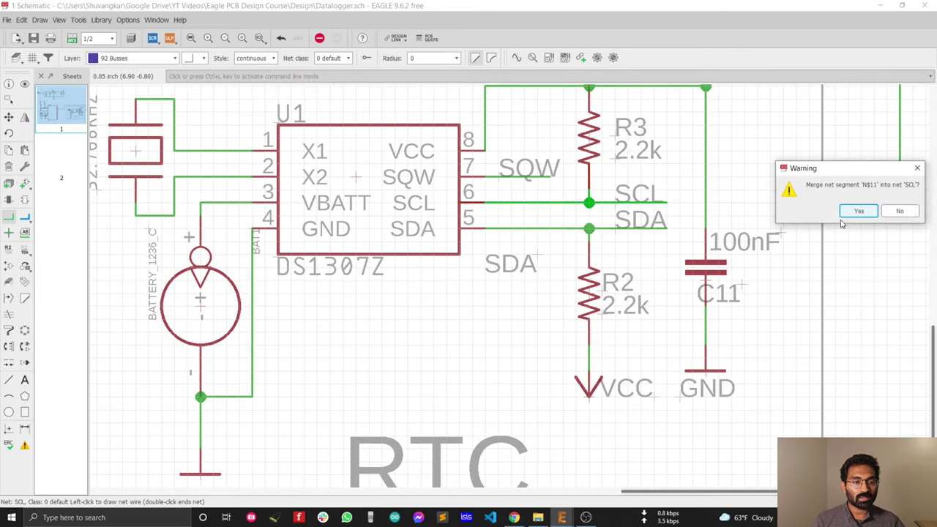
click(856, 210)
scroll(796, 220, down, 5)
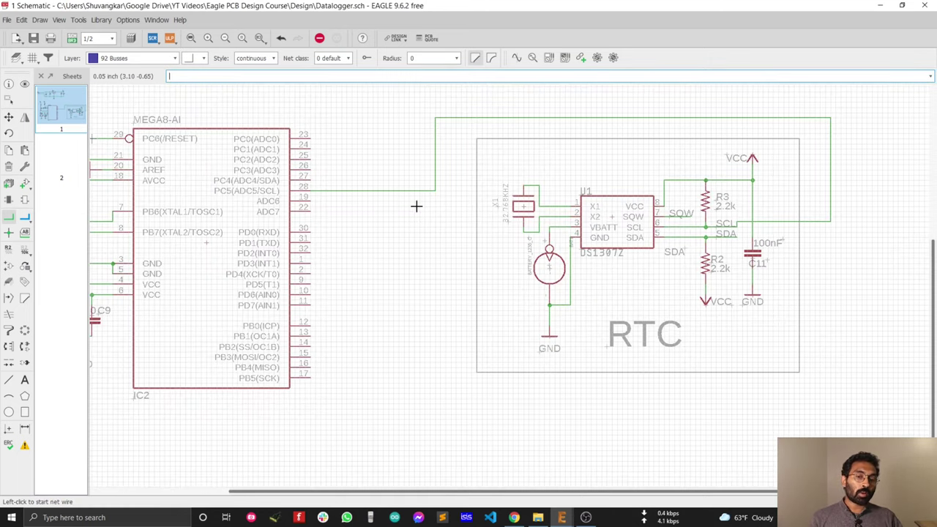
scroll(764, 165, down, 3)
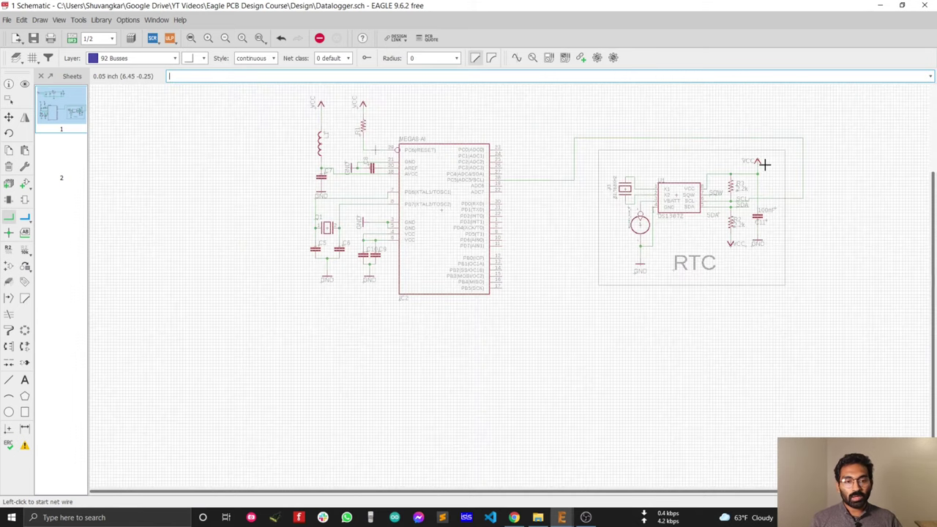
scroll(711, 155, up, 1)
scroll(714, 153, up, 1)
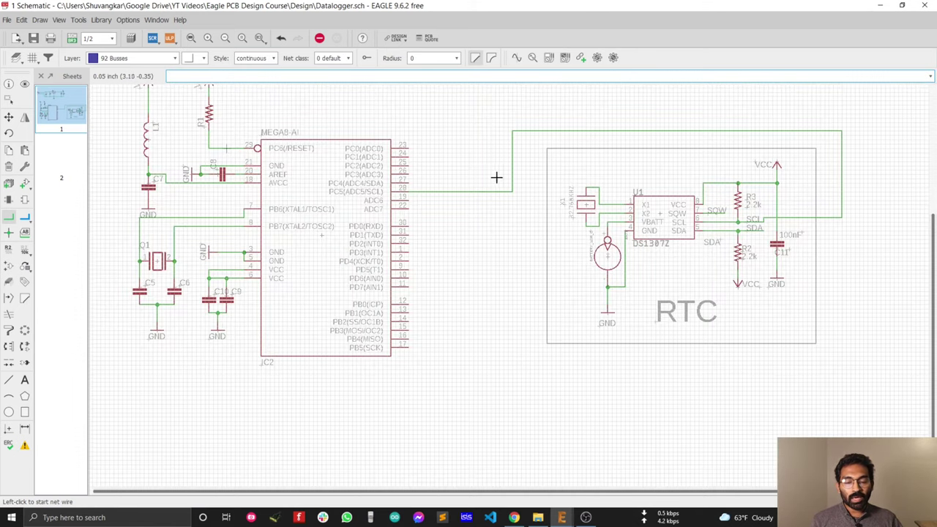
scroll(476, 215, down, 2)
scroll(516, 183, up, 1)
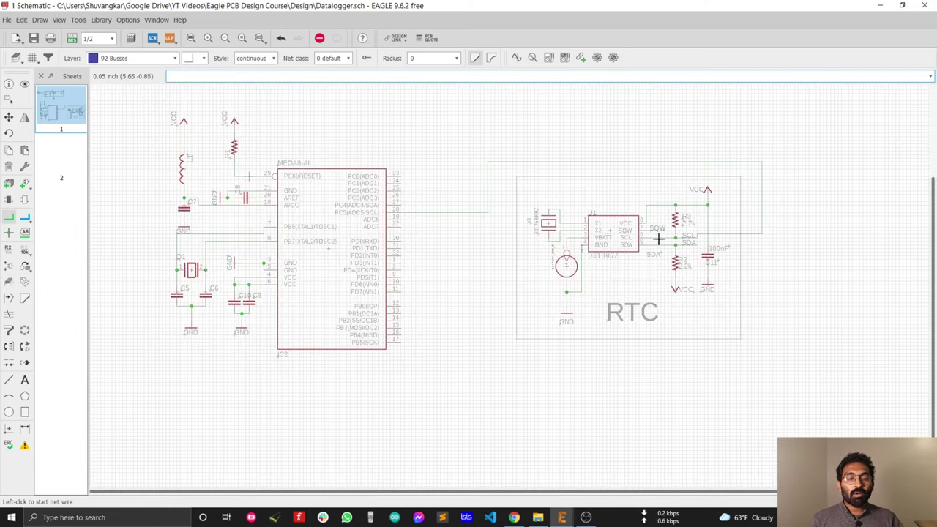
scroll(468, 362, down, 1)
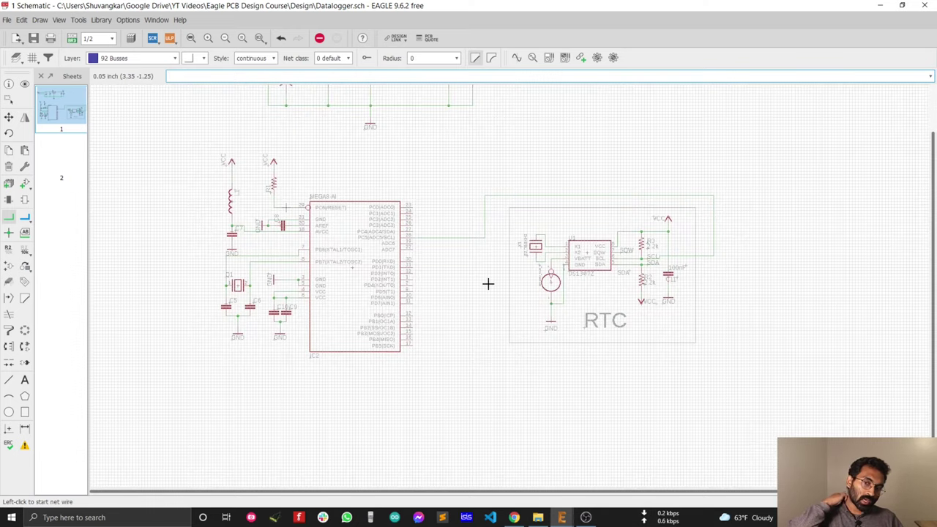
scroll(503, 274, up, 1)
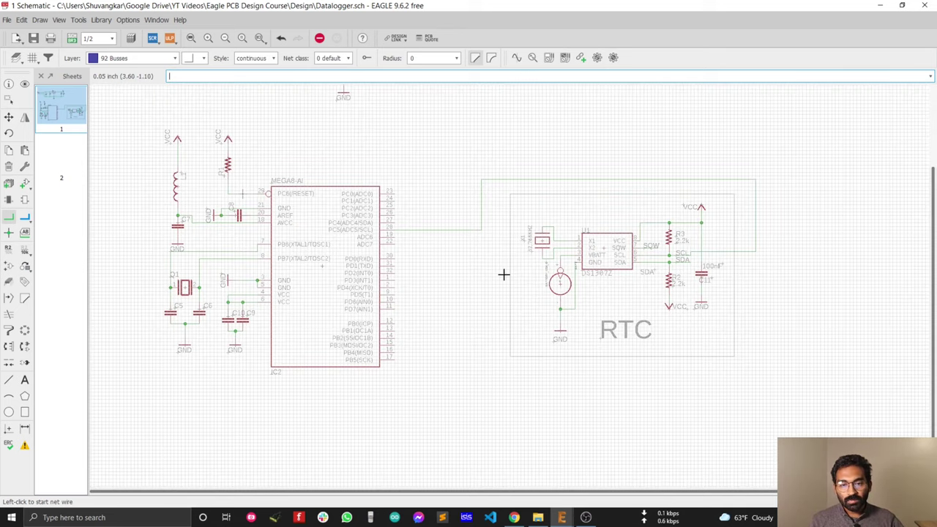
scroll(503, 276, up, 1)
Delete all five segments of the wire looping from ATmega8 pin 28 to the RTC's SCL net
click(8, 167)
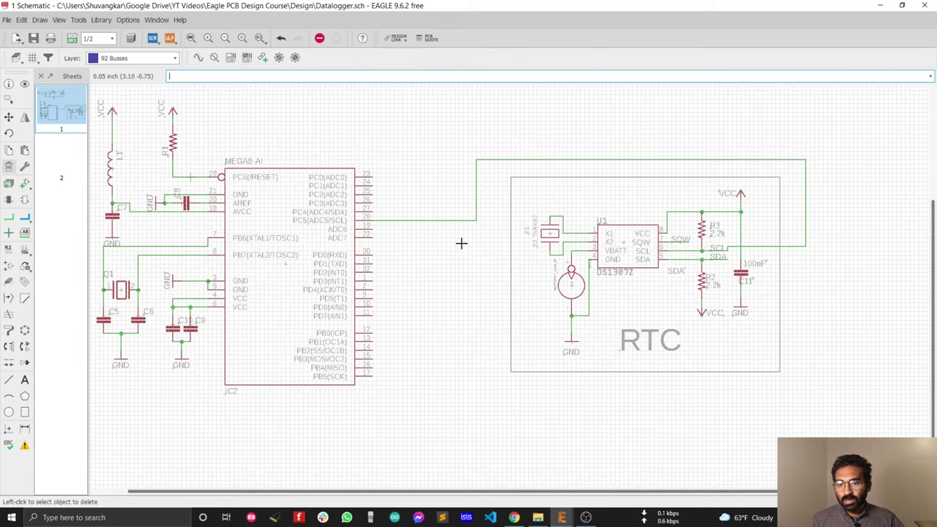
click(438, 220)
click(476, 192)
click(486, 160)
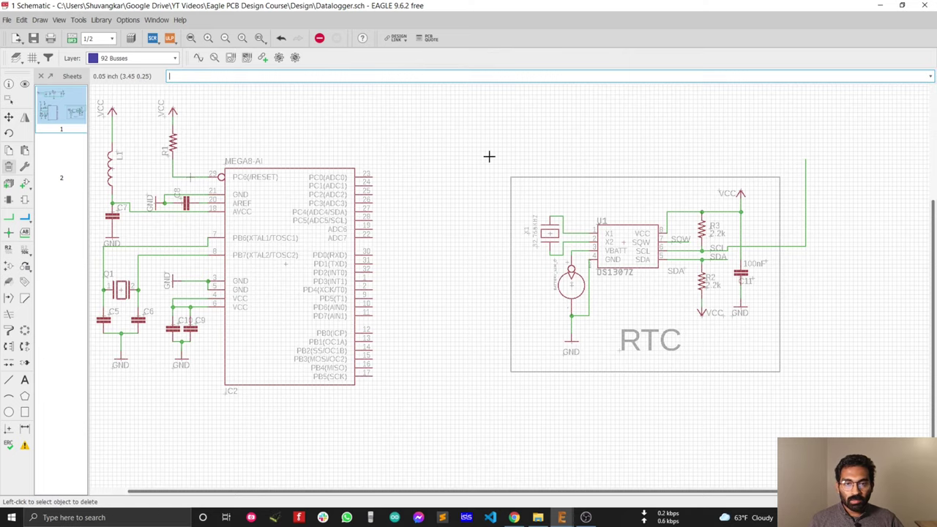
click(804, 193)
click(792, 246)
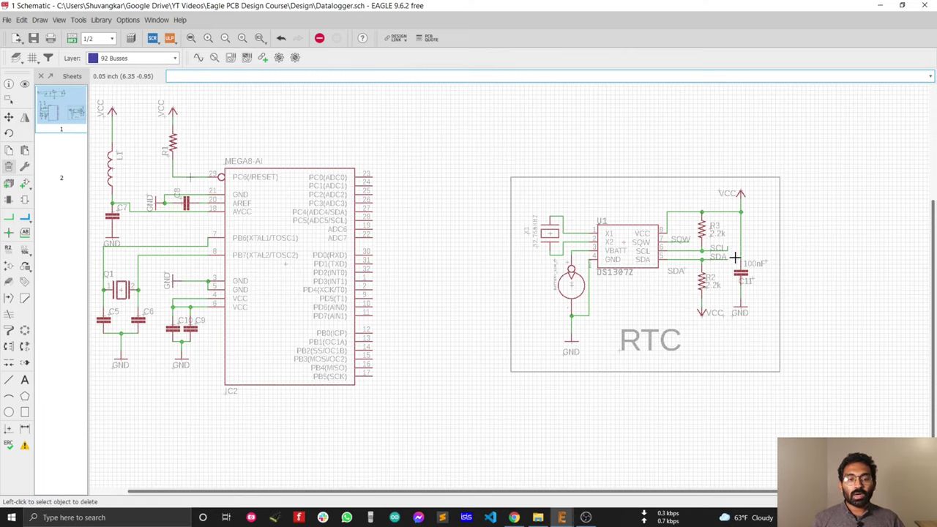
scroll(734, 257, up, 3)
scroll(722, 231, down, 3)
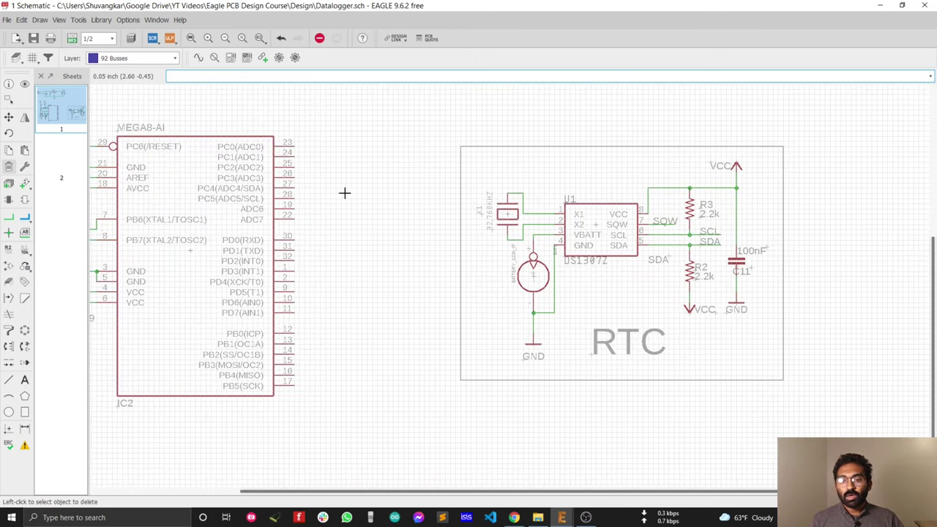
scroll(345, 192, down, 3)
scroll(211, 189, up, 3)
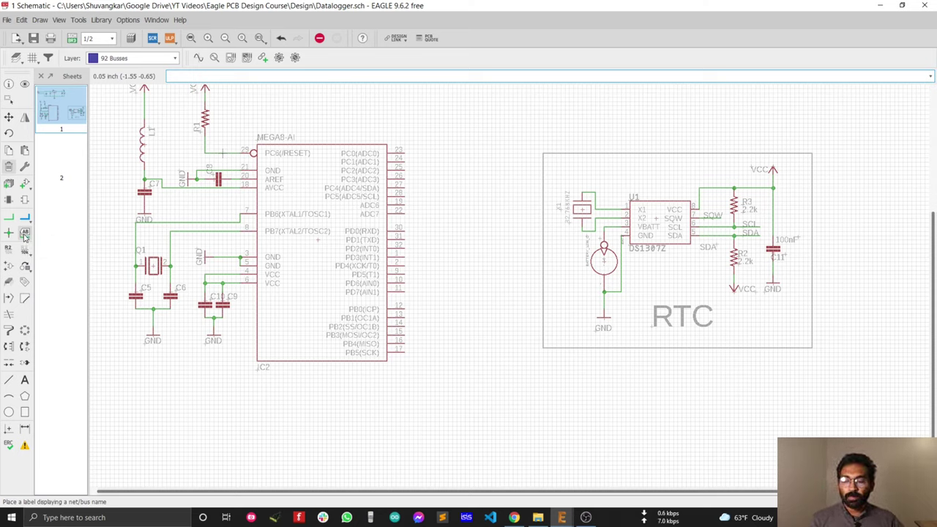
Activate the Label tool with Xref enabled and zoom to the MEGA8 PC4/PC5 pins
click(24, 234)
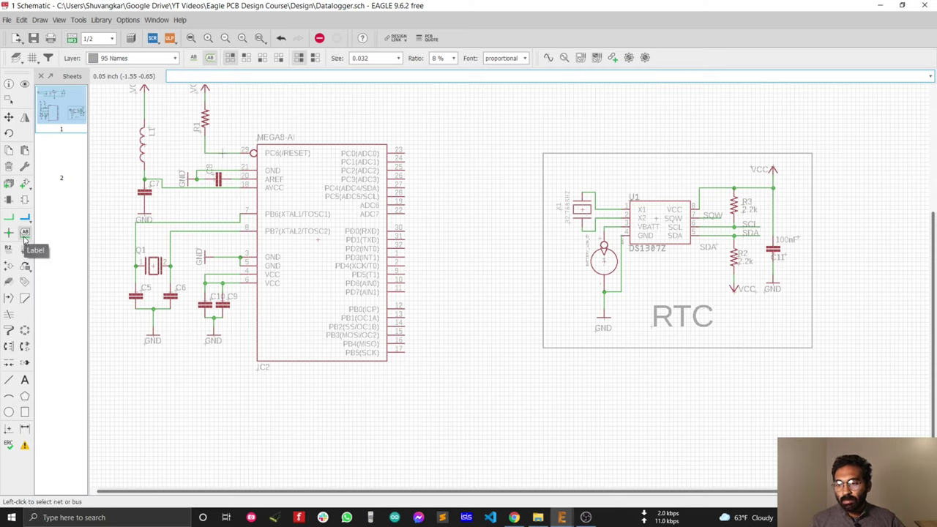
click(211, 60)
scroll(399, 239, up, 3)
scroll(345, 178, down, 3)
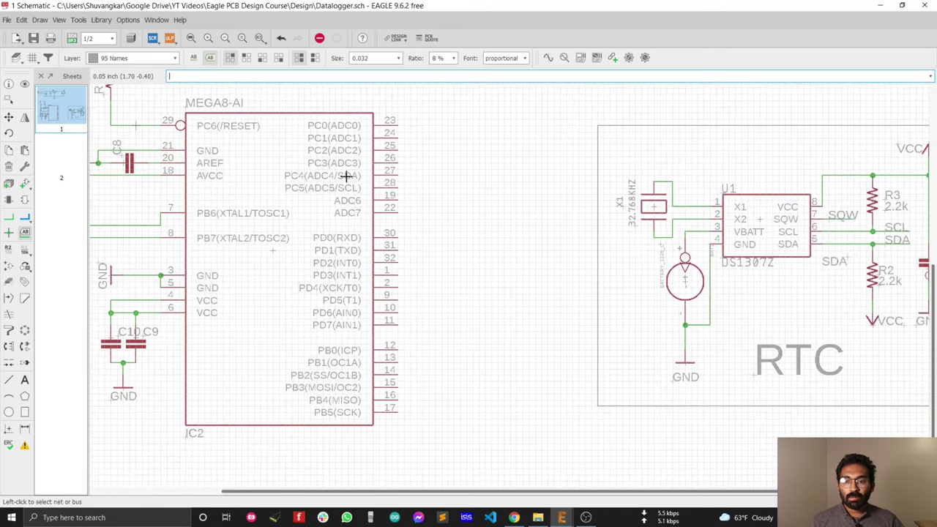
scroll(425, 183, up, 4)
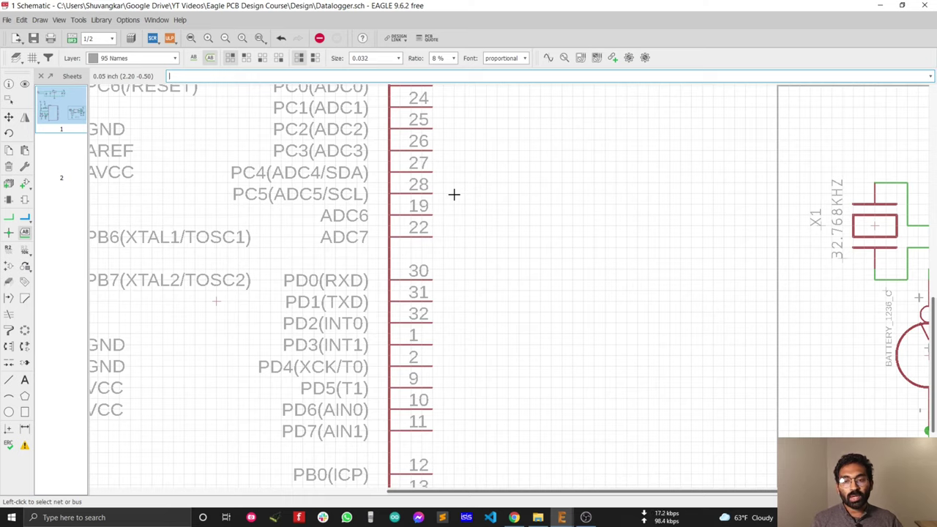
Draw short horizontal net stubs from ATmega8 pin 27 (PC4/SDA) and pin 28 (PC5/SCL)
click(9, 217)
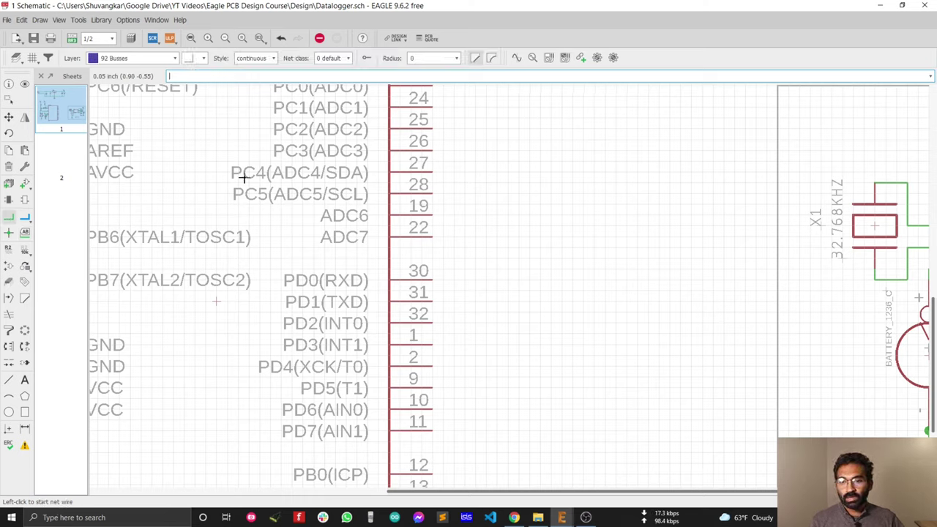
click(433, 171)
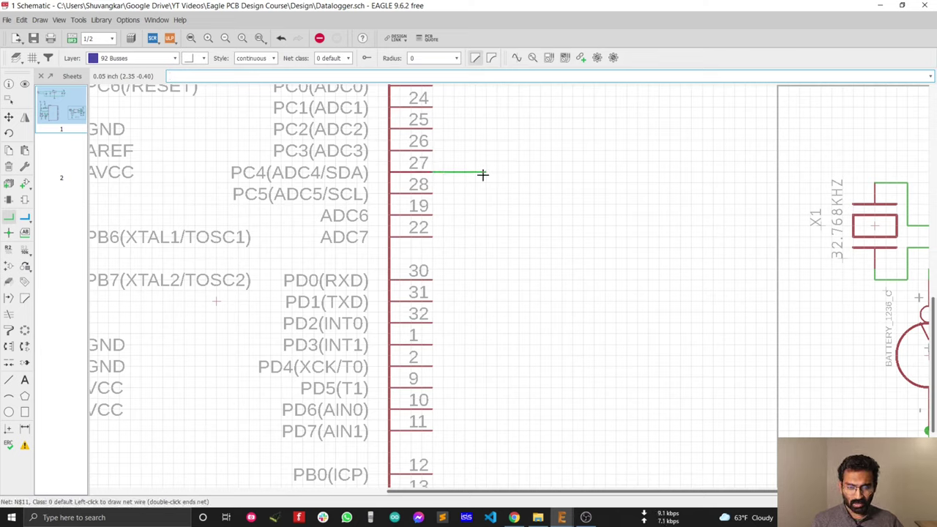
double_click(477, 174)
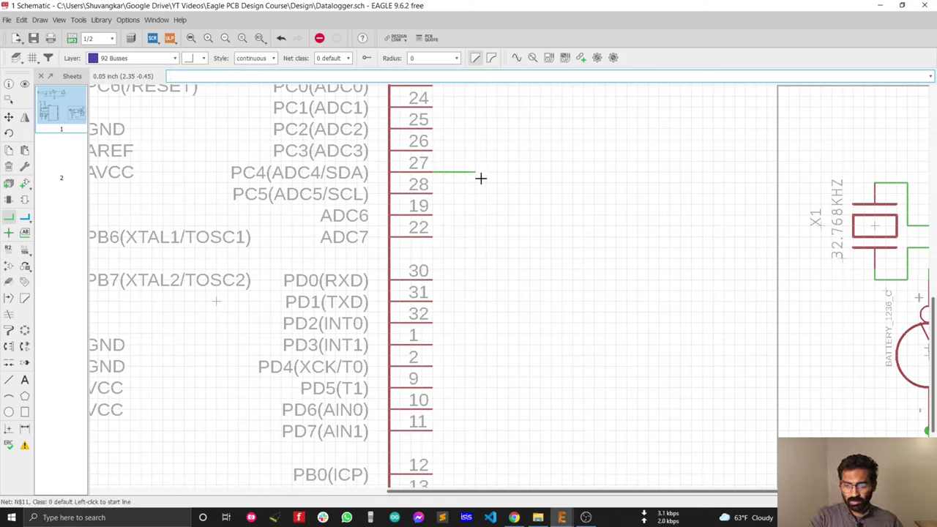
click(434, 194)
click(477, 194)
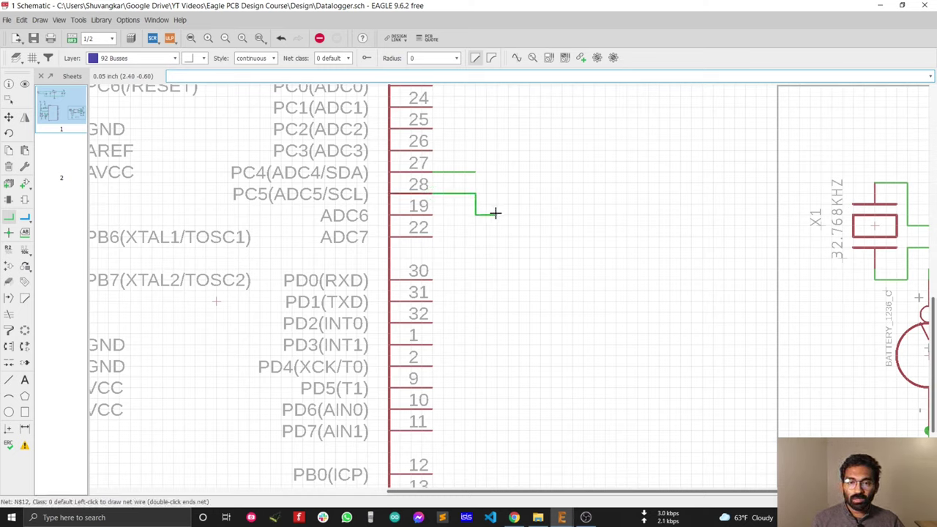
key(Escape)
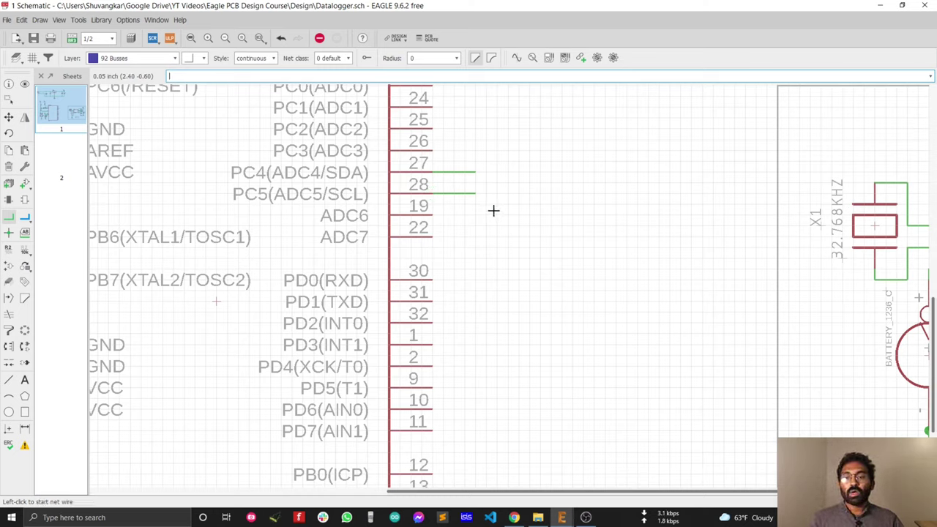
click(24, 232)
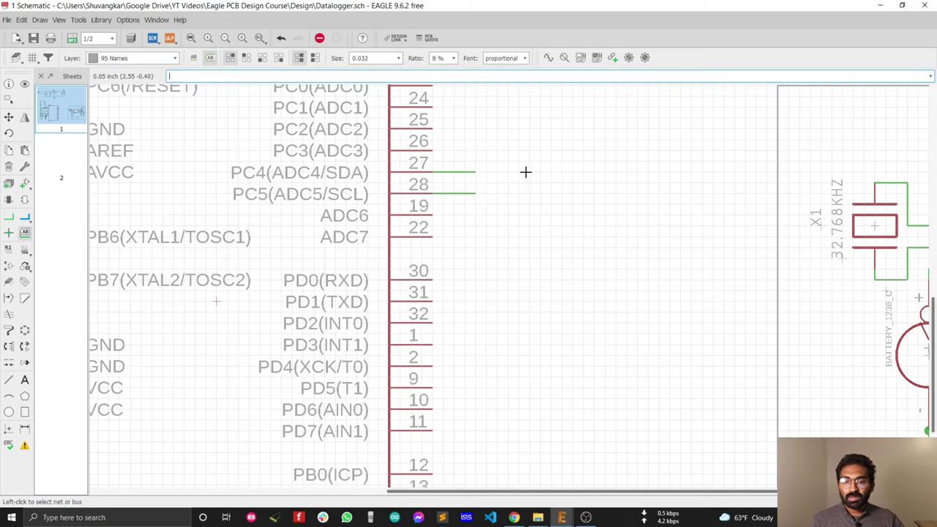
Place the N$11 and N$12 net labels at the ends of the pin 27 and 28 stubs
click(475, 172)
click(476, 172)
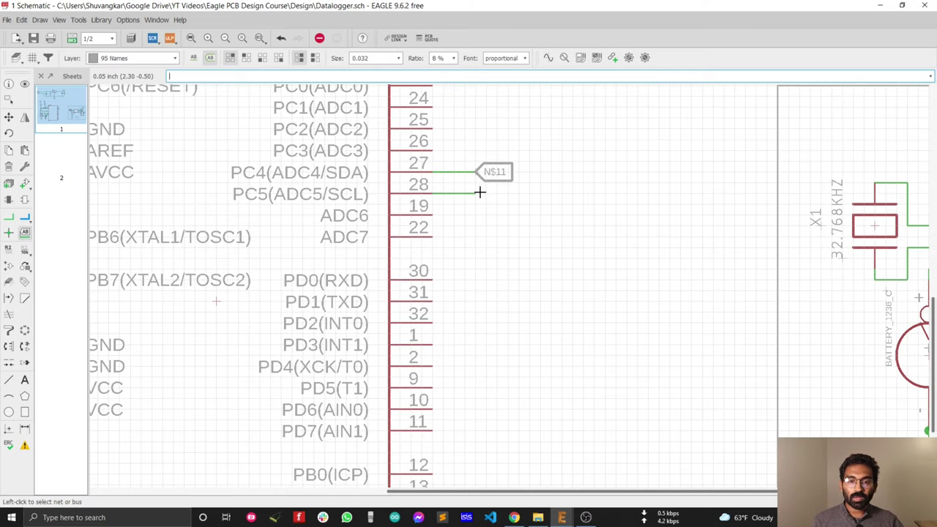
scroll(483, 195, up, 1)
click(469, 194)
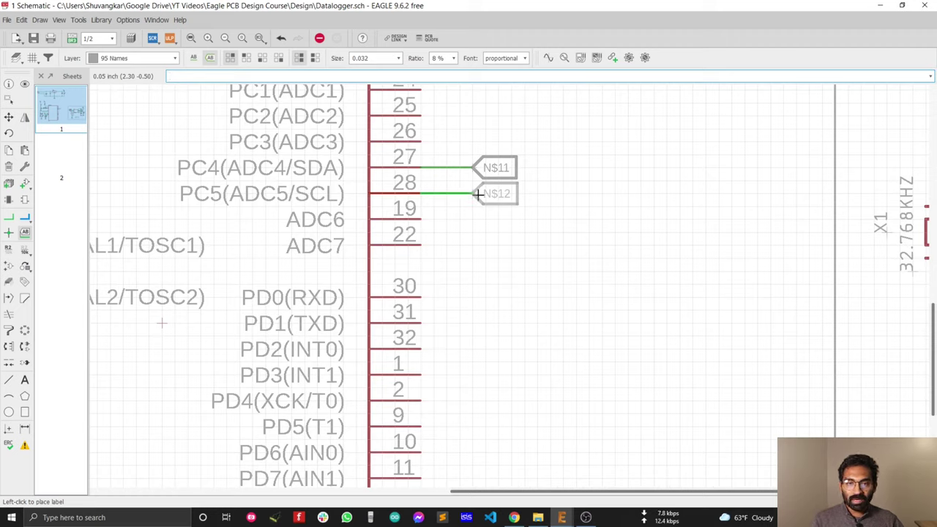
click(470, 194)
Switch the label size to 0.07 and delete the N$12 and N$11 labels
click(386, 58)
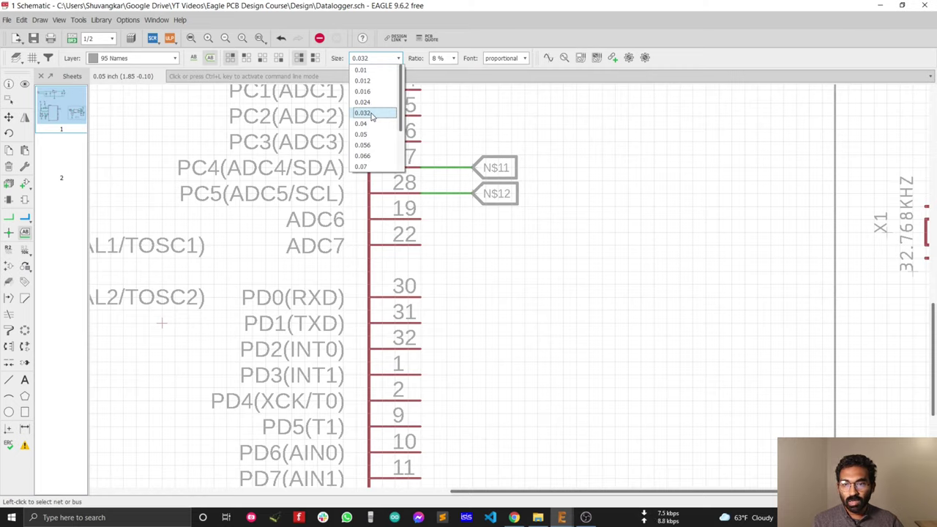
click(375, 166)
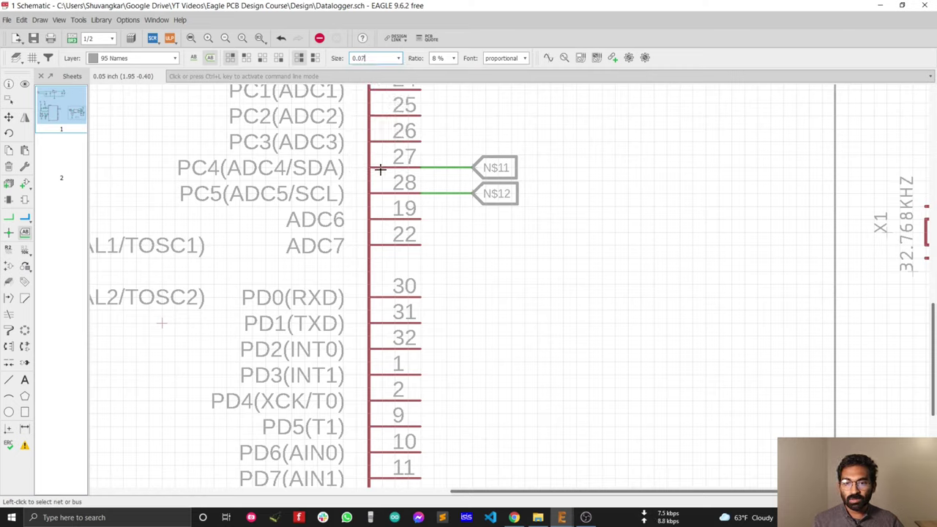
click(9, 166)
click(474, 193)
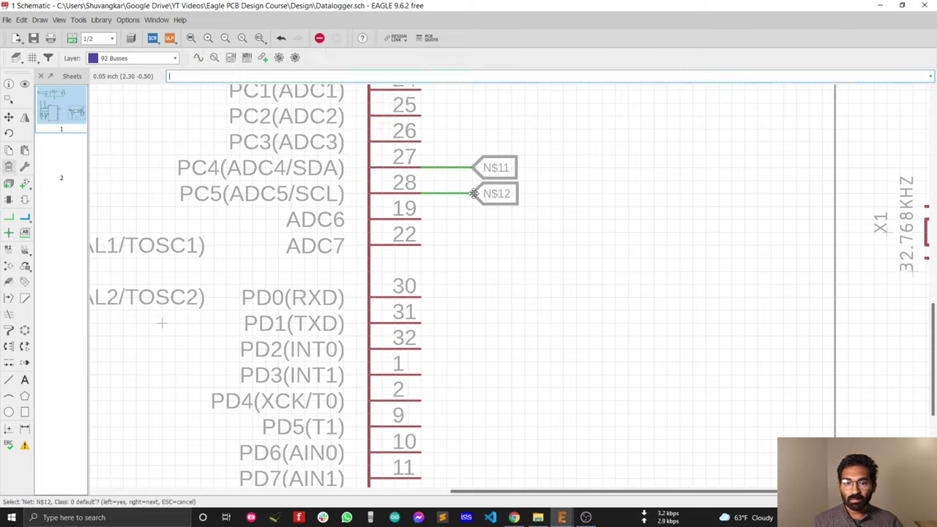
click(474, 193)
click(473, 166)
click(472, 167)
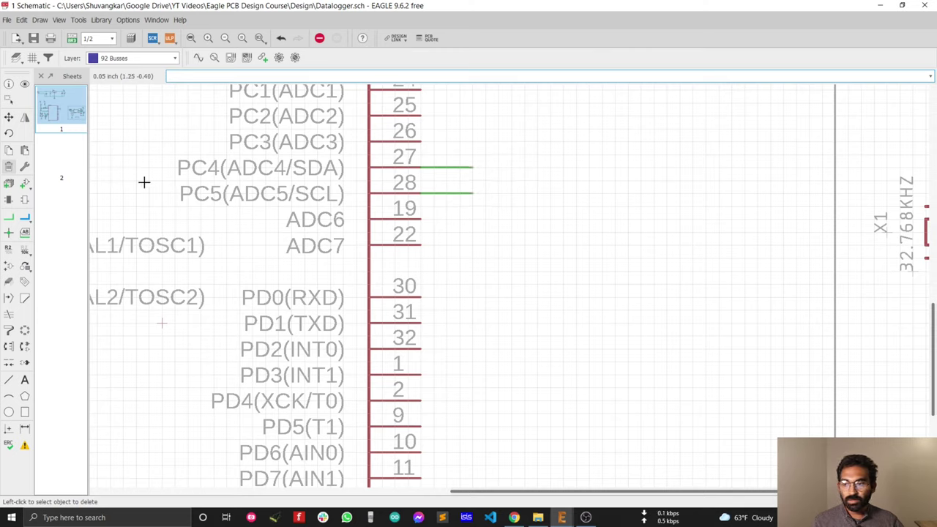
Relabel the pin 27 and 28 stubs as N$11 and N$12 with label size 0.032
click(25, 232)
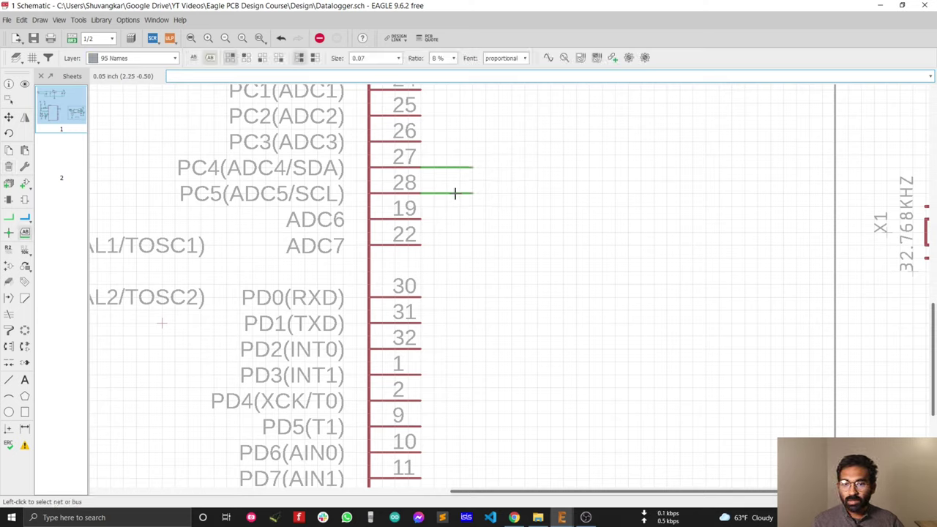
click(473, 166)
click(472, 167)
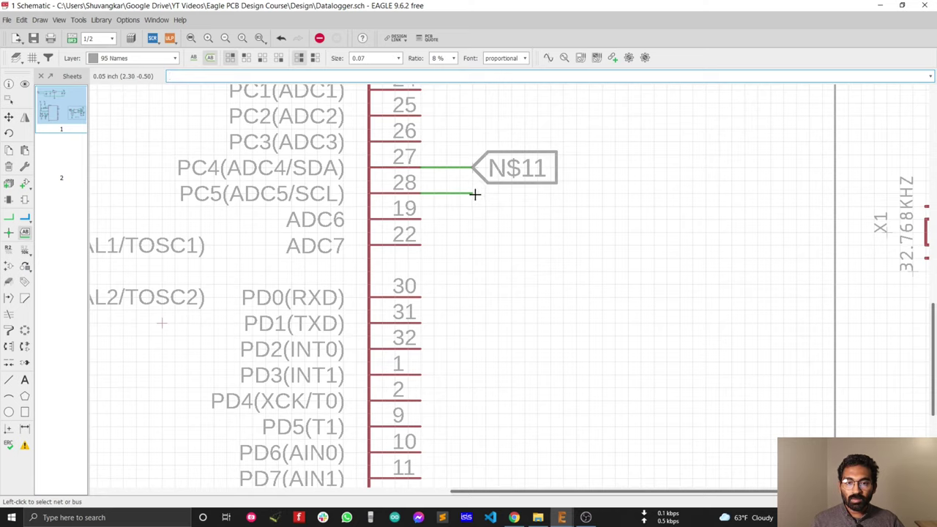
click(474, 194)
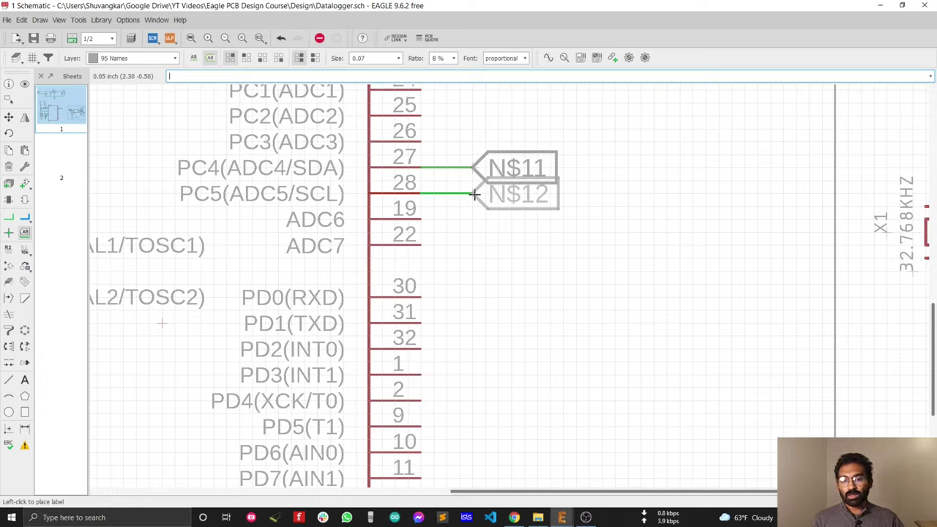
key(ctrl+z)
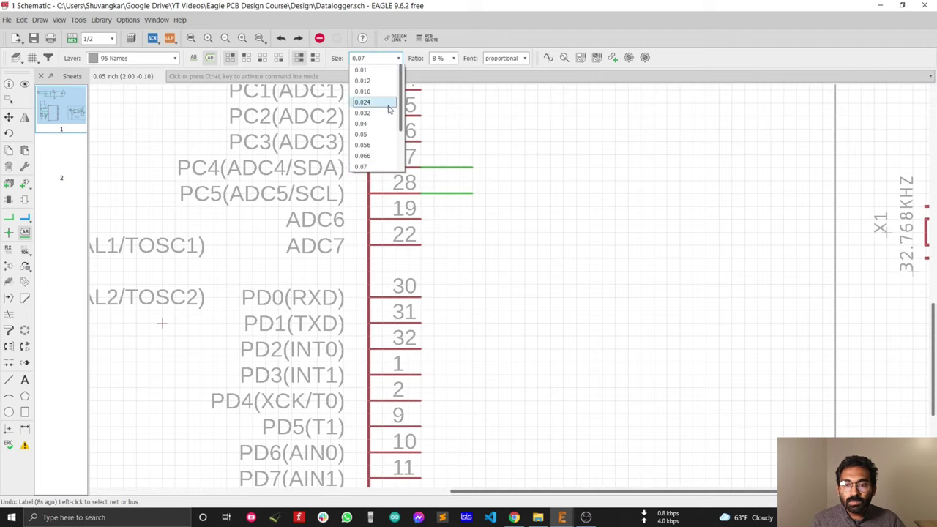
click(380, 111)
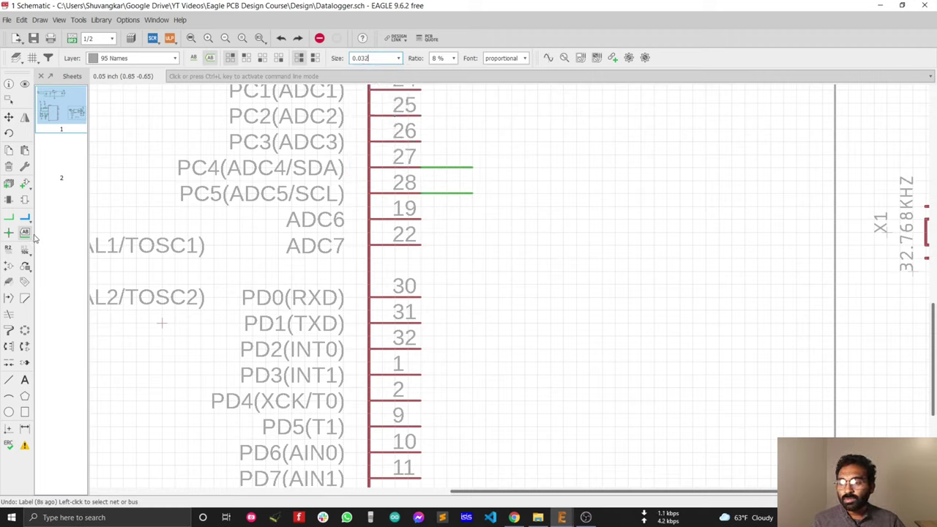
click(475, 166)
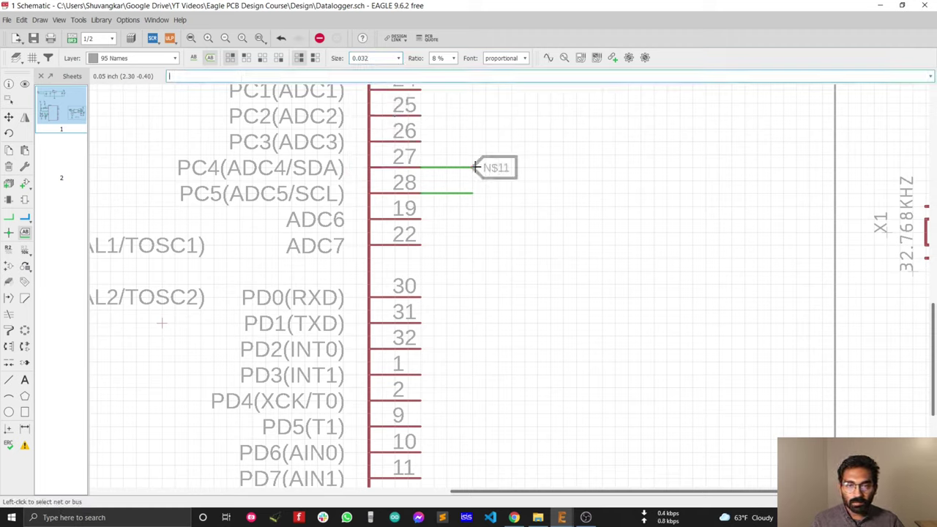
click(473, 194)
scroll(473, 194, down, 4)
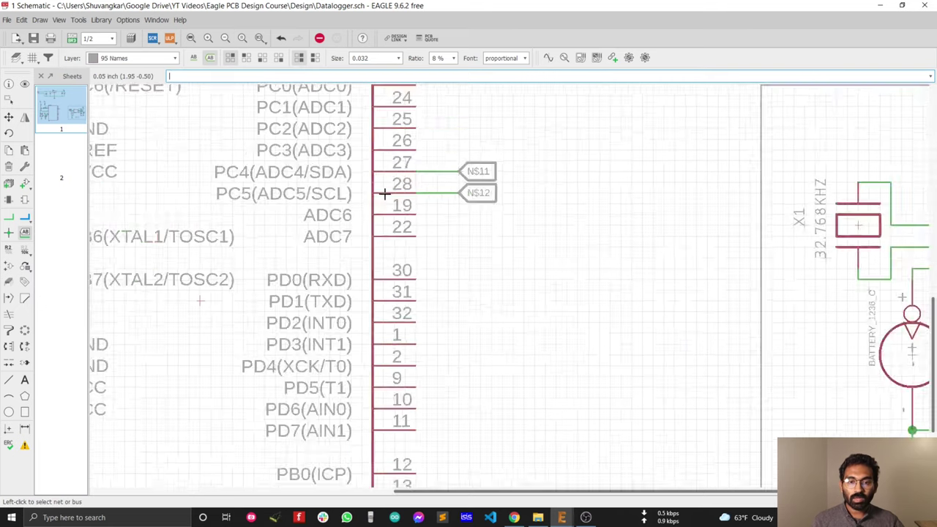
Place SCL and SDA cross-reference labels to the right of the DS1307's SCL and SDA nets
scroll(813, 235, up, 4)
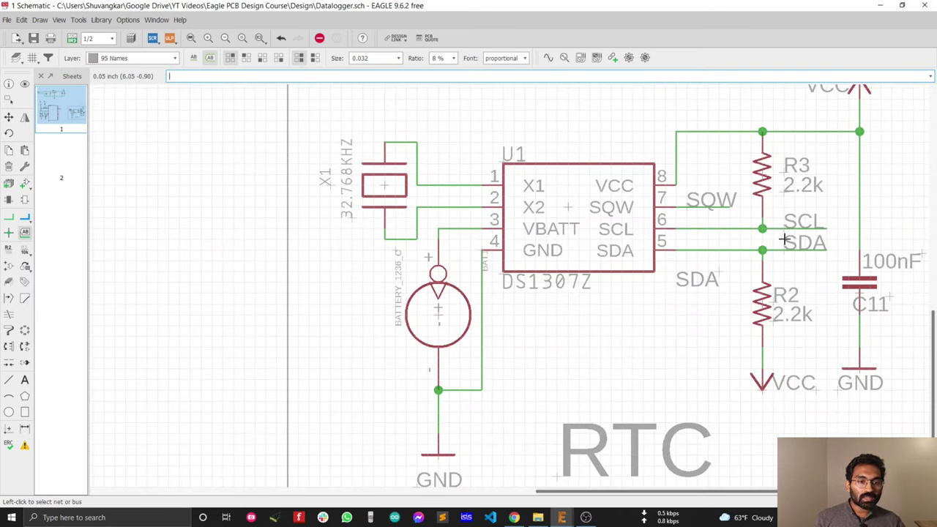
scroll(782, 238, down, 2)
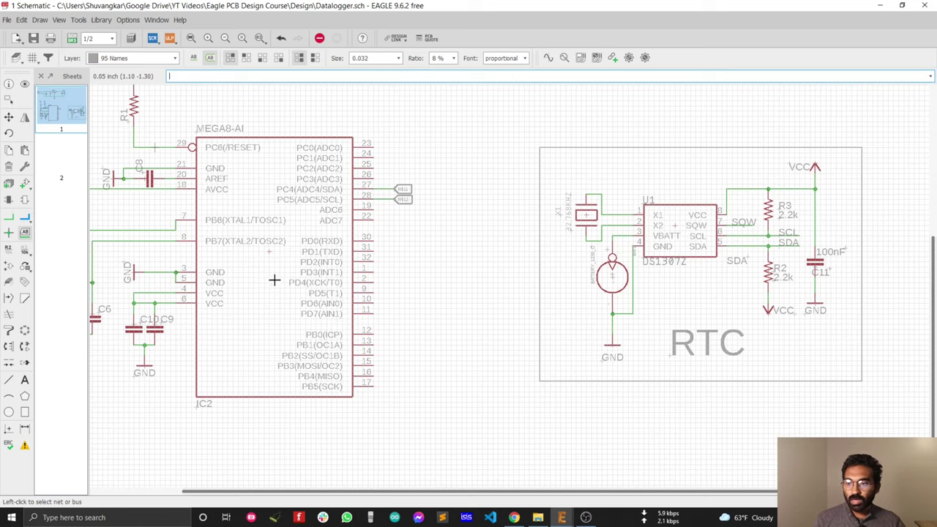
scroll(842, 237, up, 2)
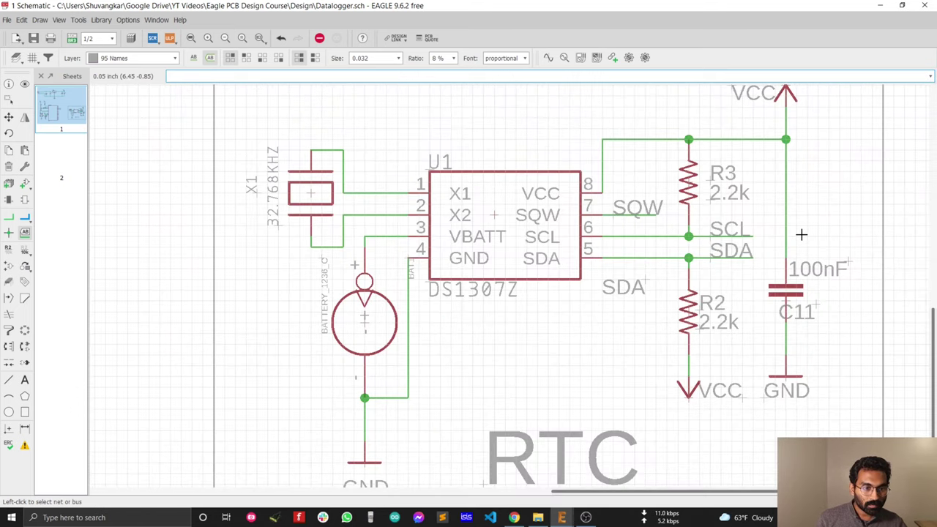
click(750, 235)
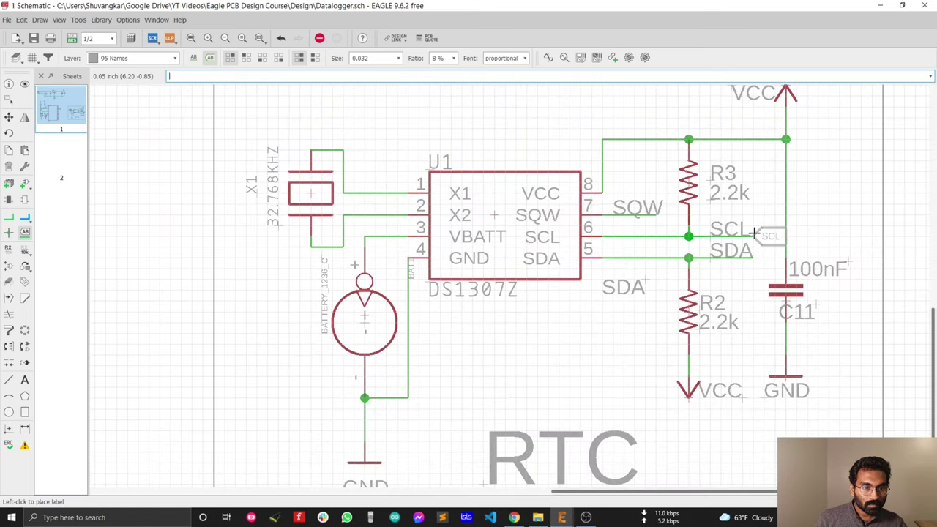
click(804, 233)
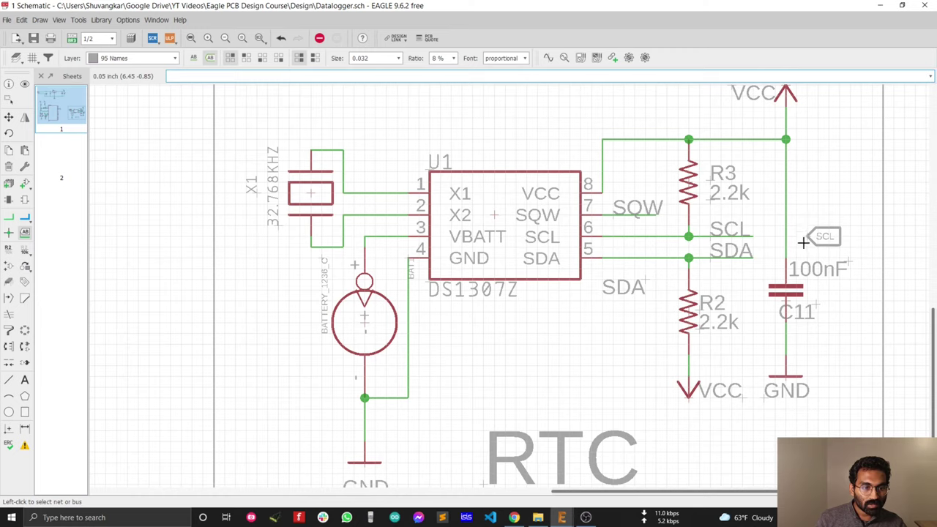
click(751, 258)
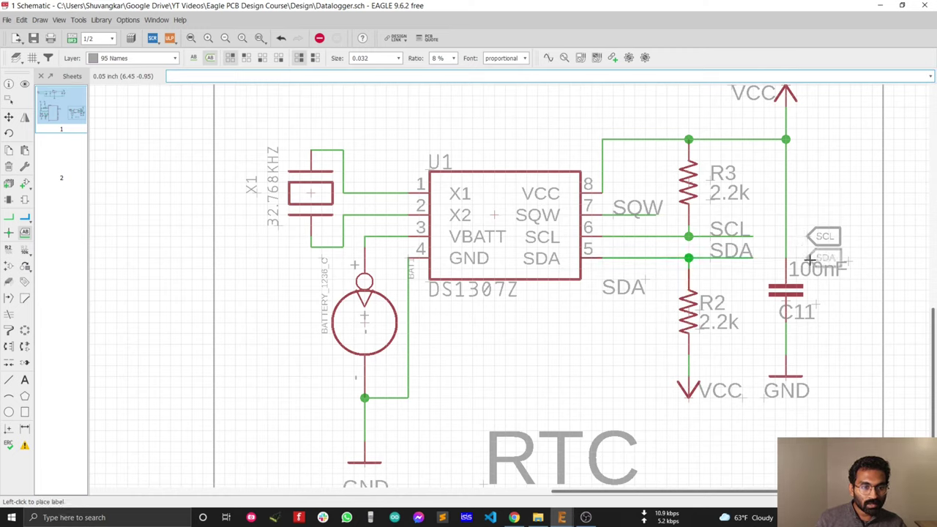
click(810, 260)
Wire the SCL and SDA labels back to the DS1307's existing SCL and SDA nets
click(9, 217)
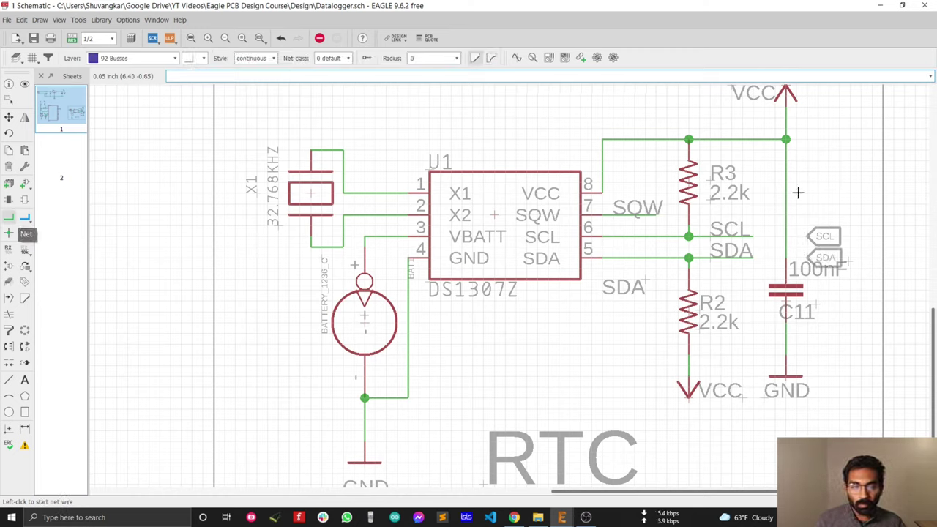
scroll(798, 193, up, 3)
click(775, 251)
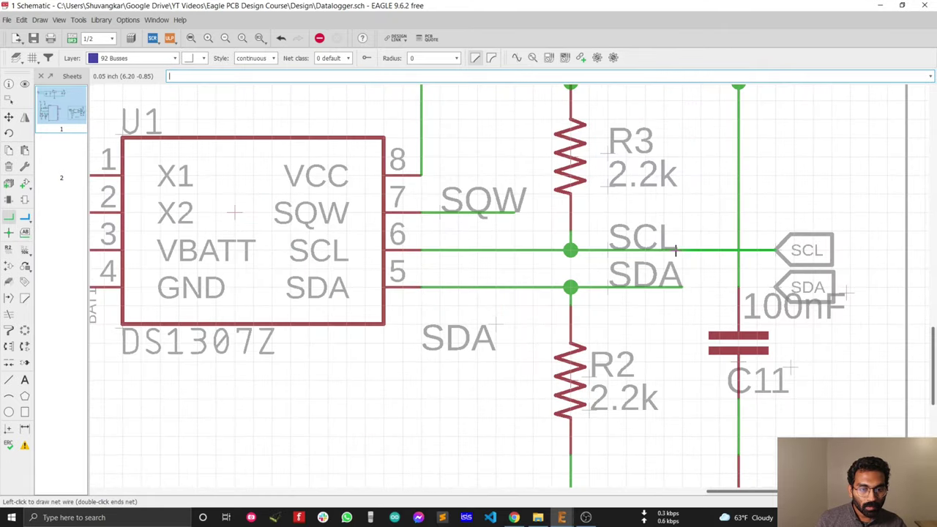
click(676, 250)
click(775, 286)
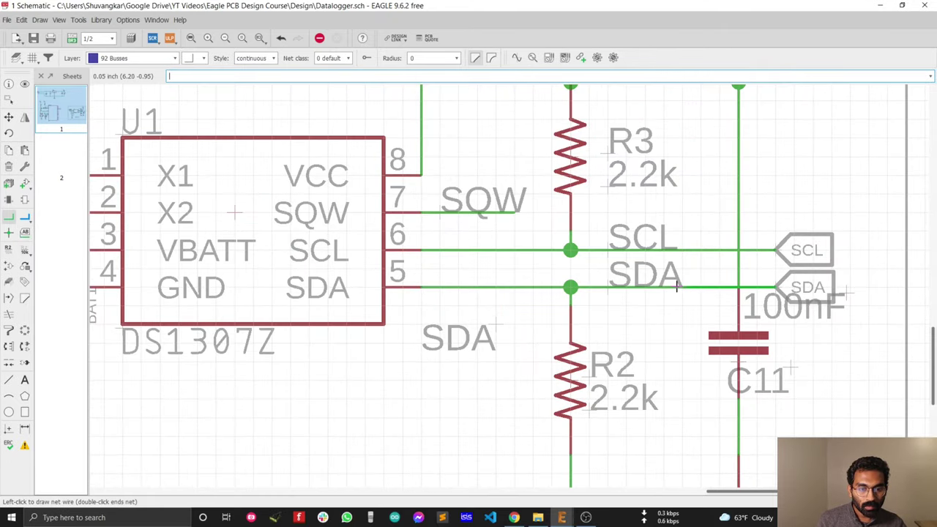
click(677, 287)
Move C11's 100nF value text below the capacitor
key(F7)
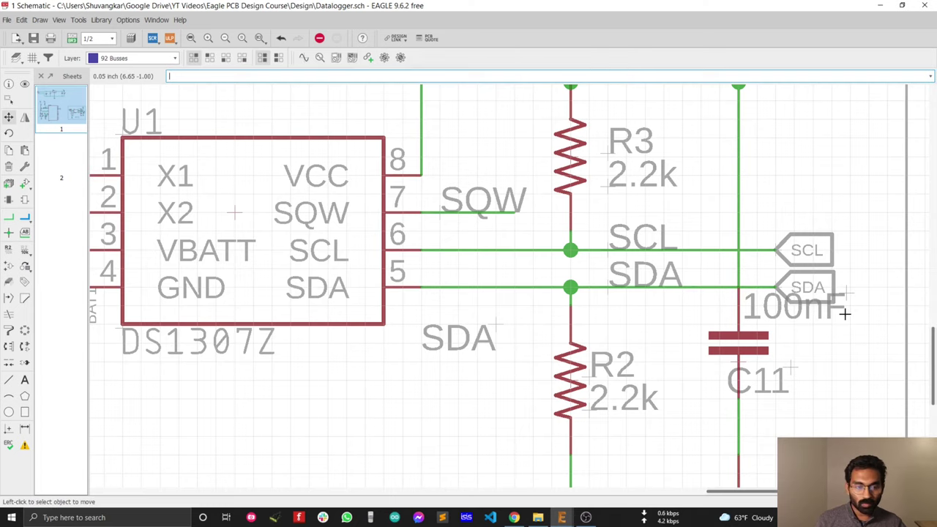
click(846, 289)
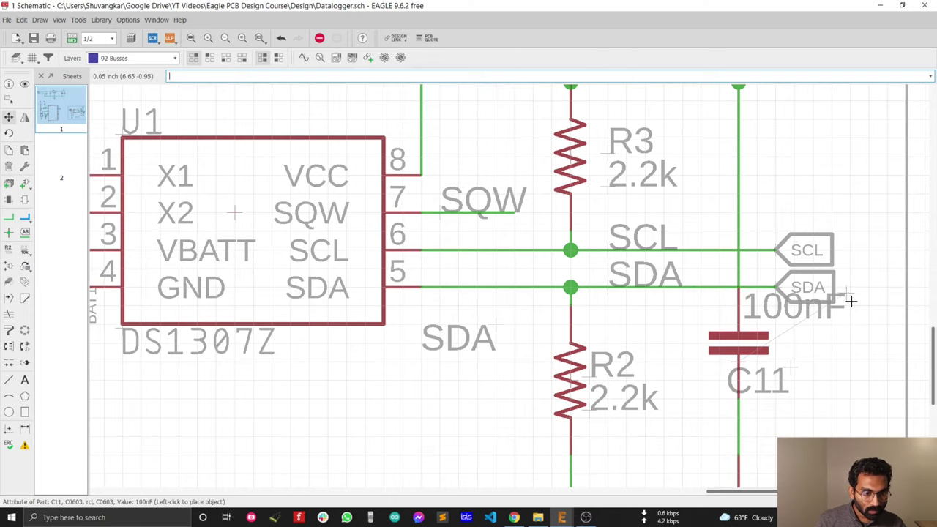
click(848, 401)
scroll(780, 238, down, 5)
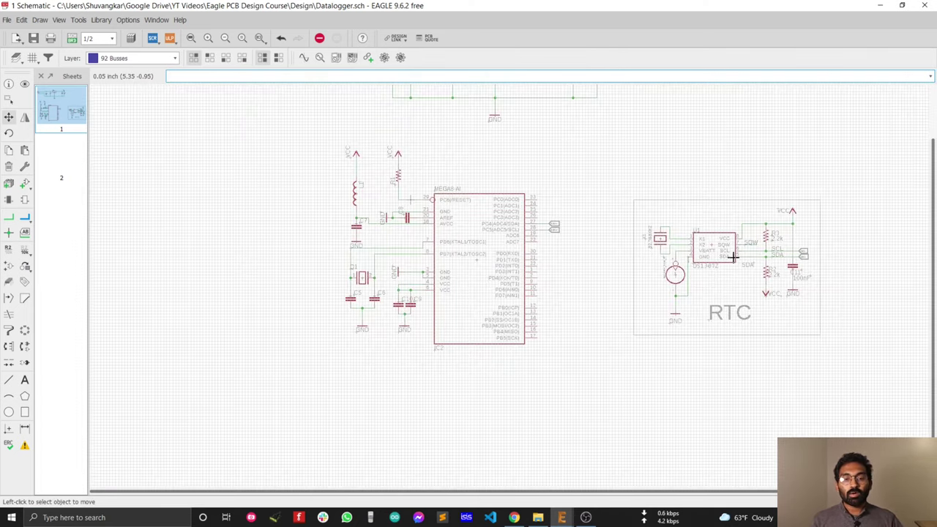
Zoom in on the N$11 and N$12 labels at the ATmega8's pins 27 and 28
scroll(732, 256, up, 4)
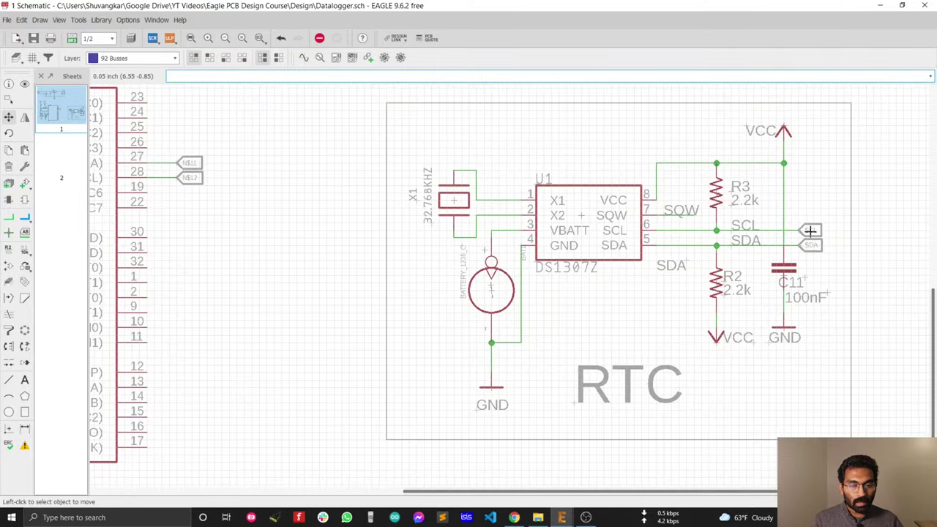
scroll(808, 238, down, 2)
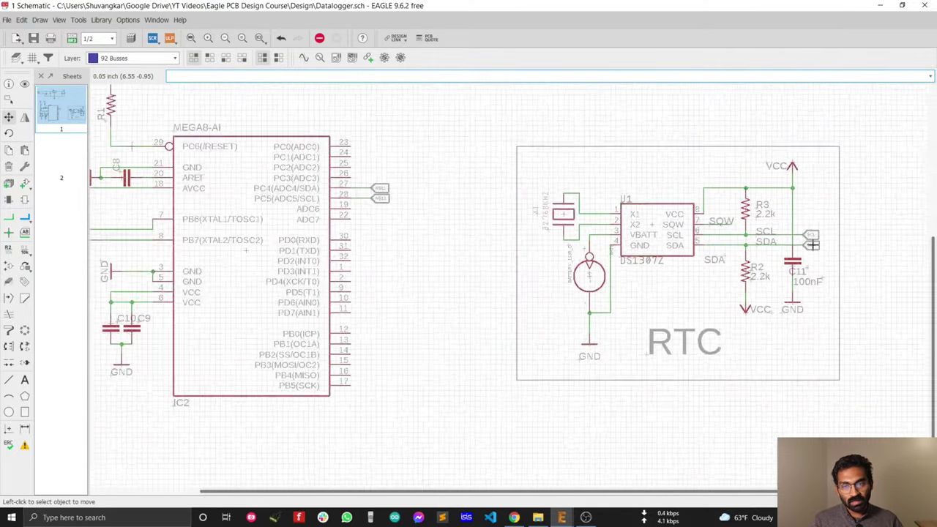
scroll(510, 219, down, 2)
scroll(498, 209, up, 3)
scroll(489, 236, down, 2)
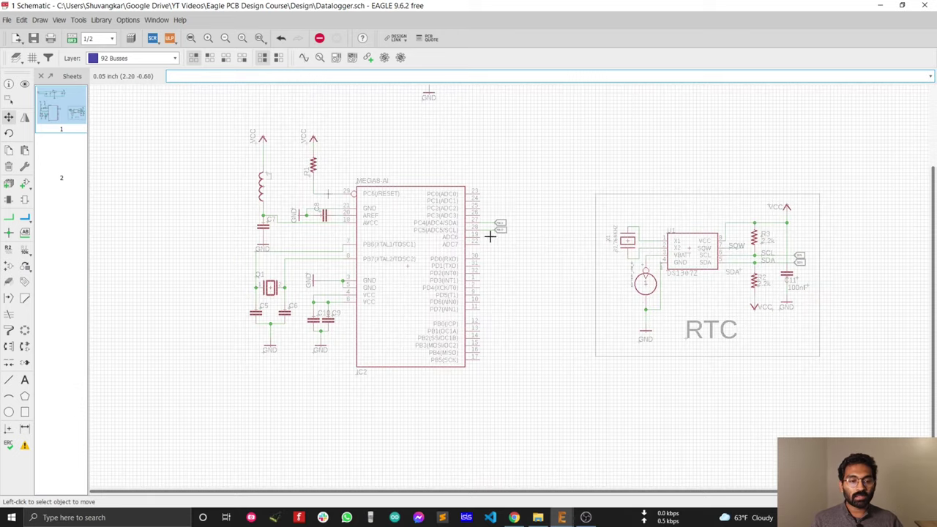
scroll(510, 234, up, 3)
scroll(510, 235, down, 3)
scroll(490, 236, up, 1)
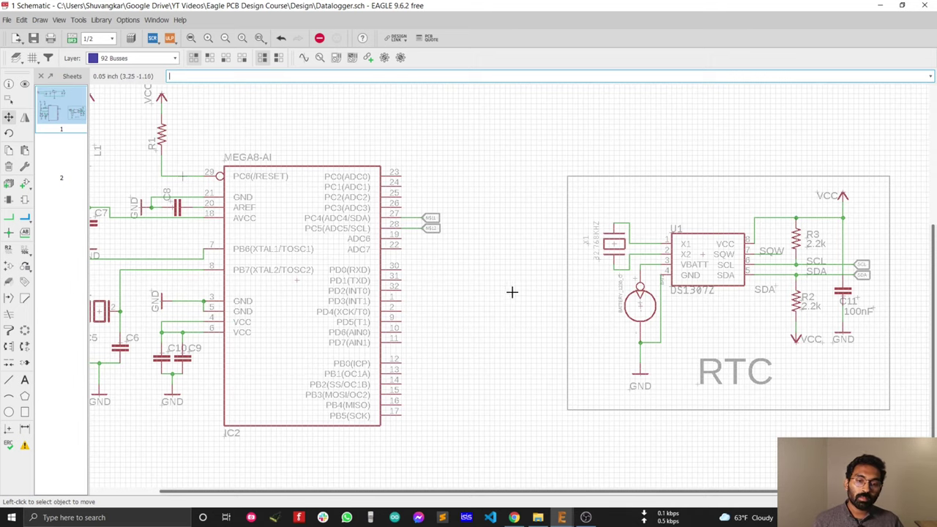
scroll(431, 217, up, 2)
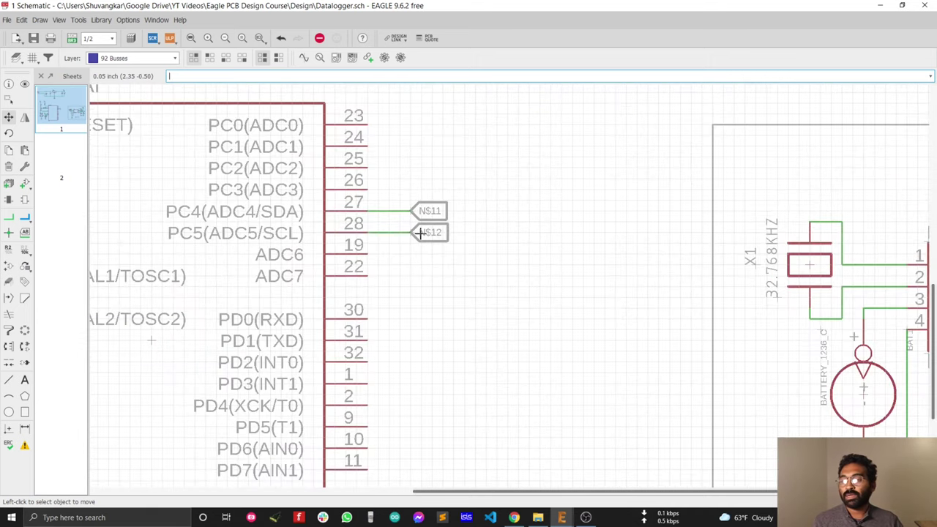
Rename the pin 28 net N$12 to SCL and accept joining it to the RTC's SCL net
click(8, 250)
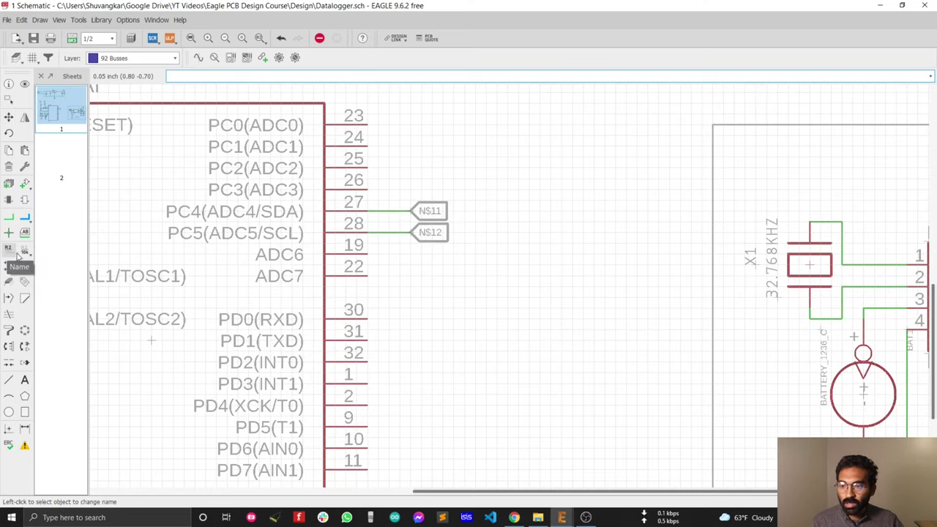
scroll(456, 201, up, 2)
scroll(377, 220, up, 2)
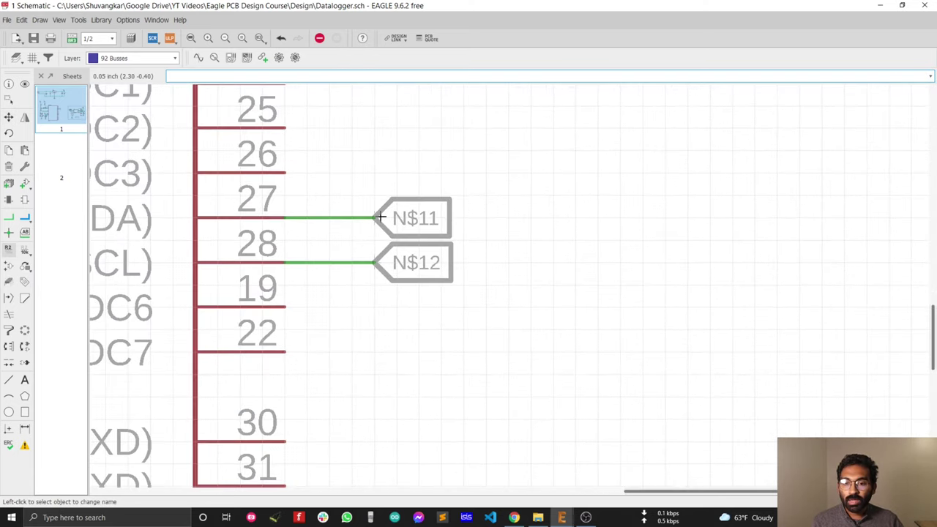
scroll(380, 220, down, 3)
scroll(351, 241, down, 2)
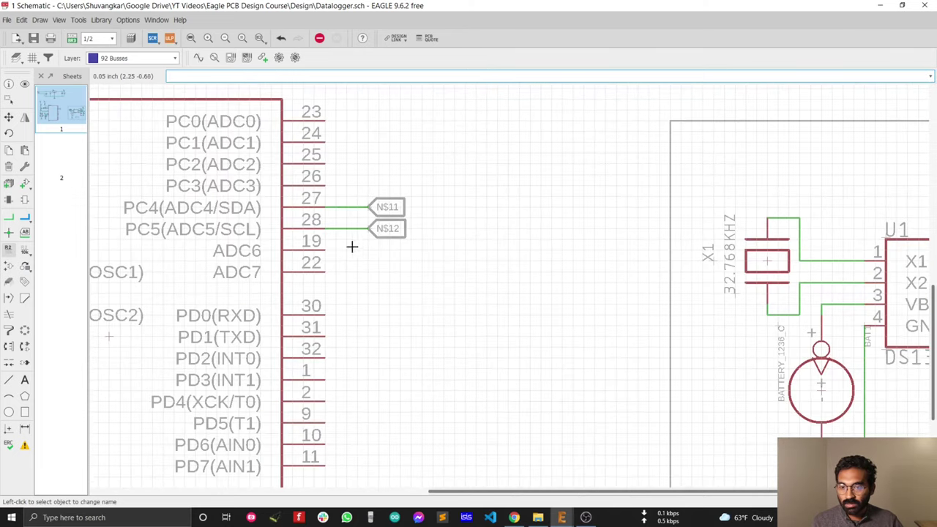
scroll(373, 230, up, 2)
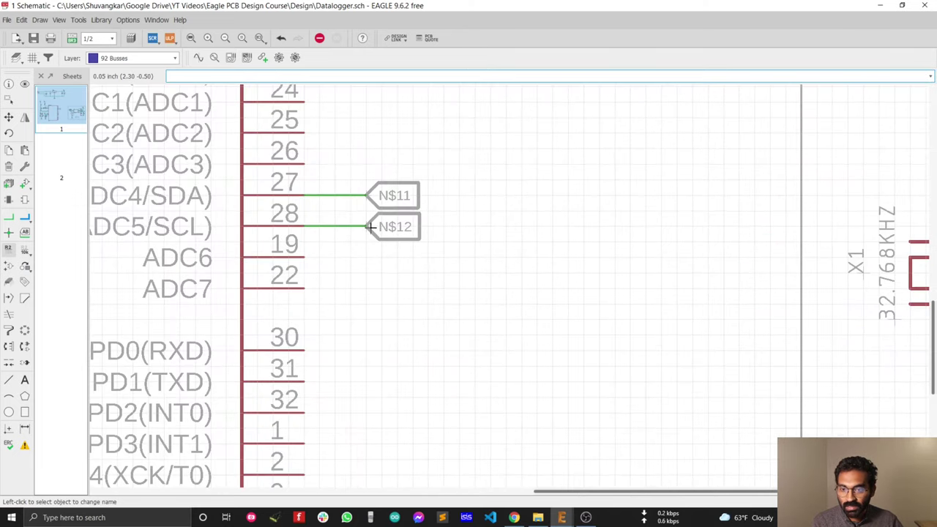
click(368, 227)
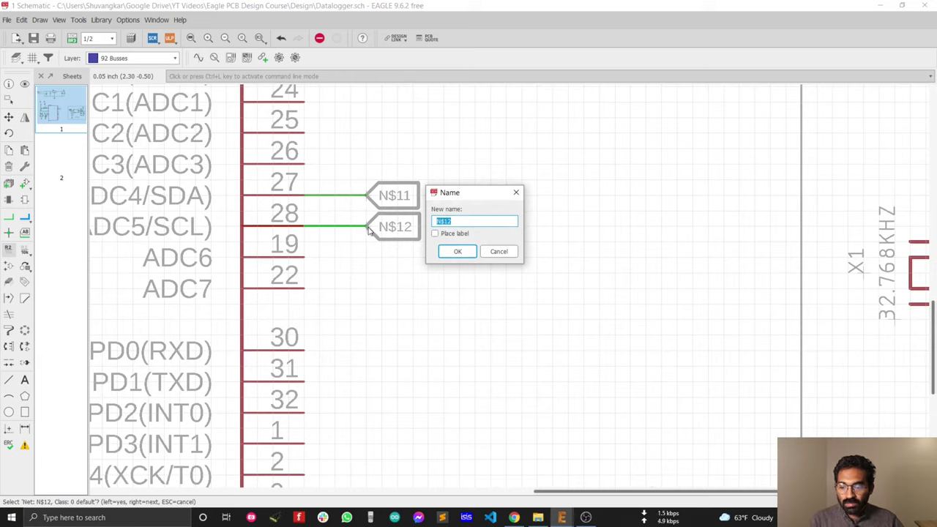
text(SCL)
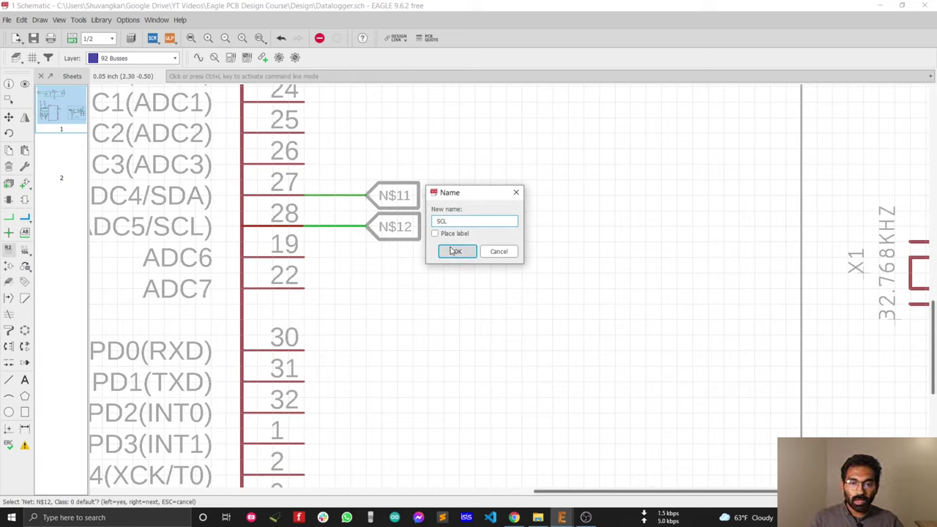
click(455, 252)
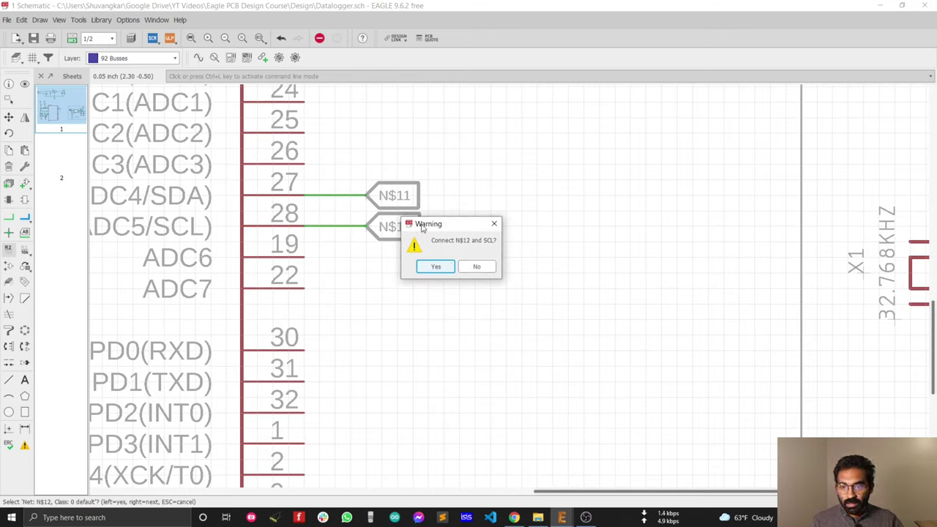
drag(423, 226, 503, 212)
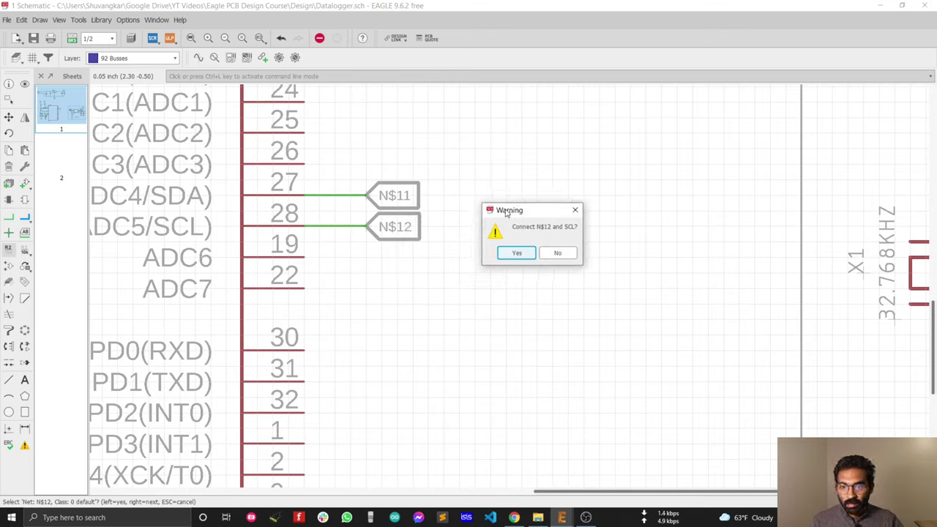
click(518, 253)
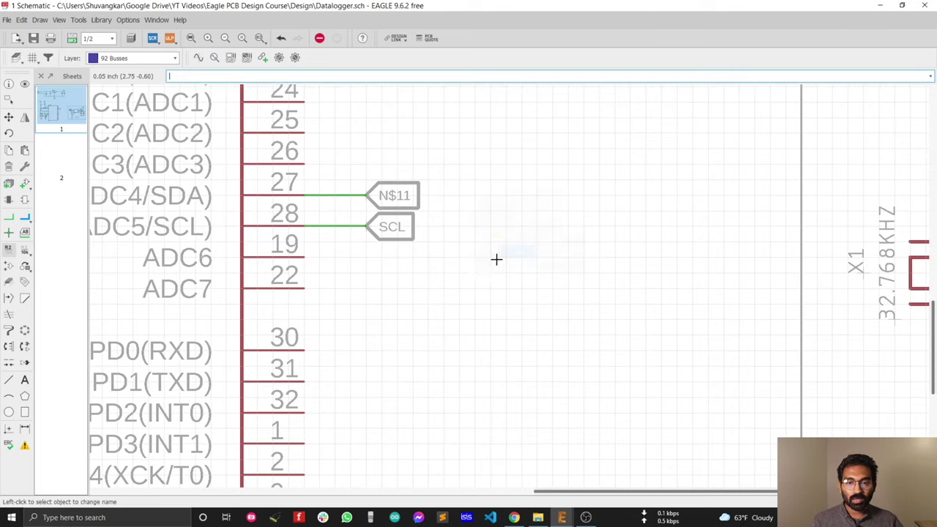
scroll(324, 210, down, 3)
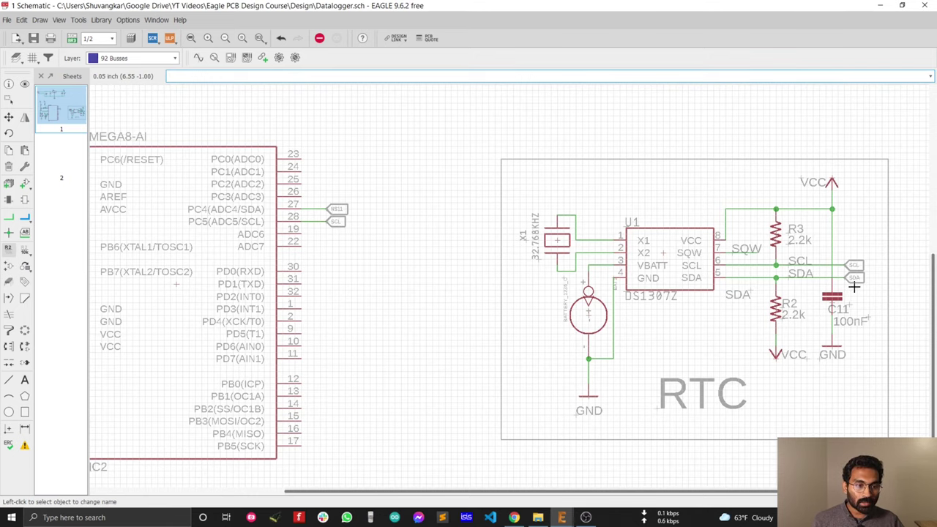
Rename the pin 27 net N$11 to SDA and accept joining it to the RTC's SDA net
scroll(849, 282, up, 1)
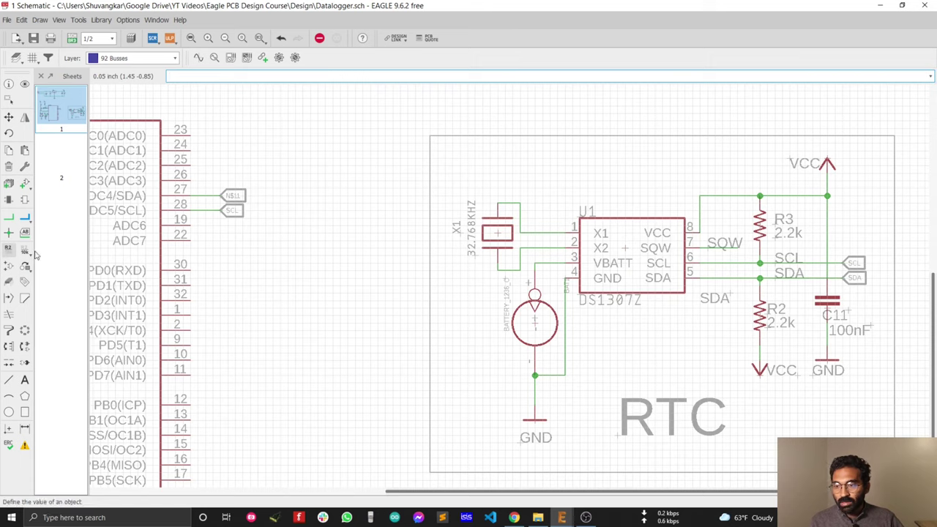
scroll(223, 197, up, 2)
scroll(262, 180, down, 3)
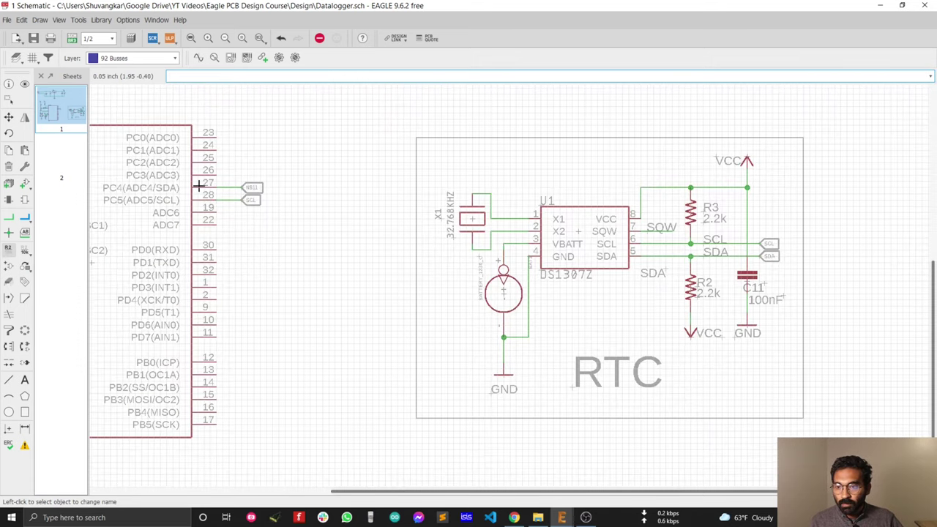
scroll(199, 186, up, 1)
click(252, 190)
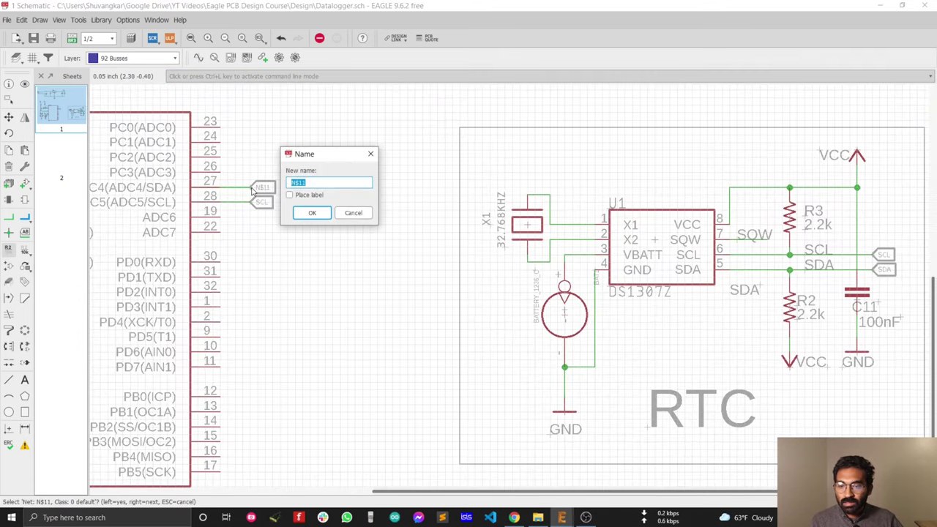
text(SDA)
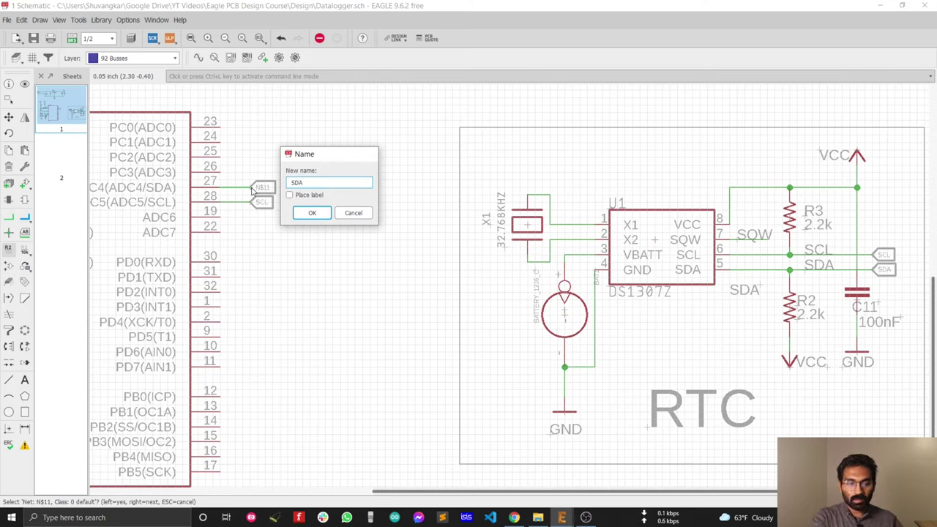
key(Return)
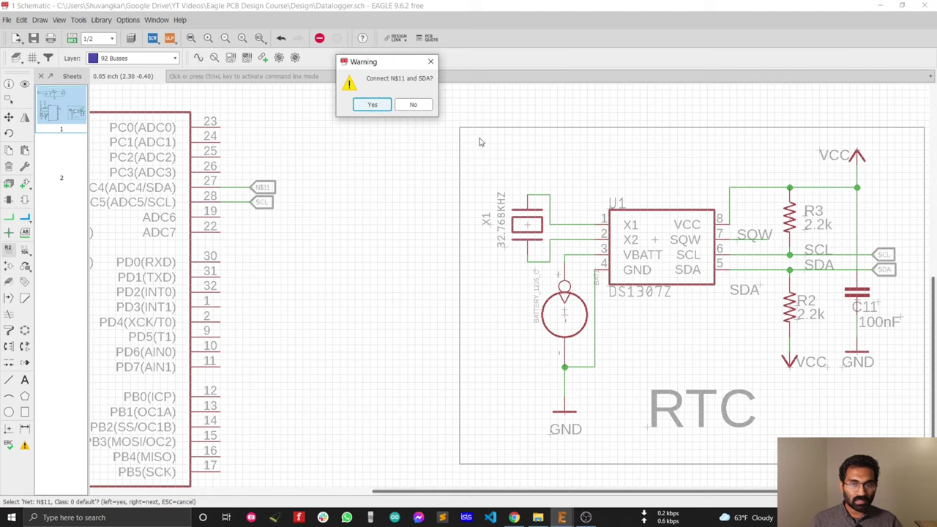
click(372, 104)
scroll(581, 166, down, 5)
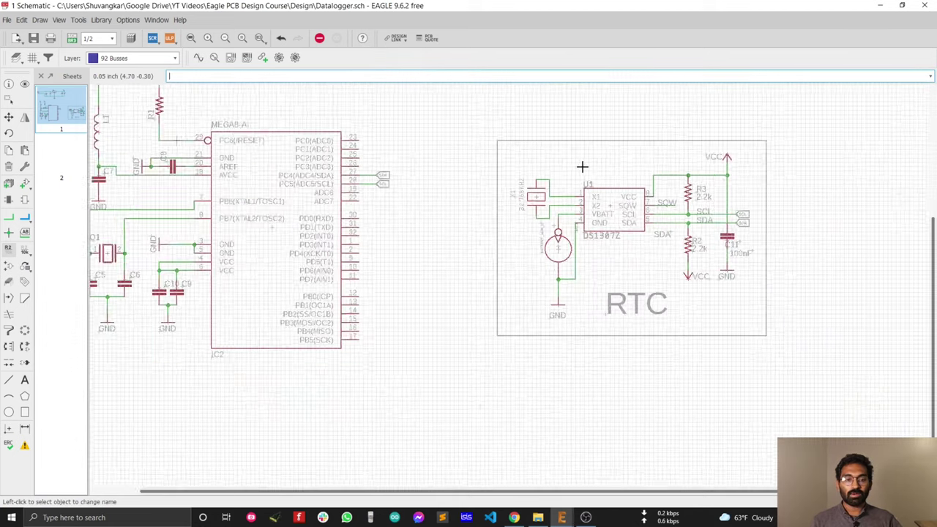
scroll(483, 205, up, 3)
scroll(485, 272, down, 2)
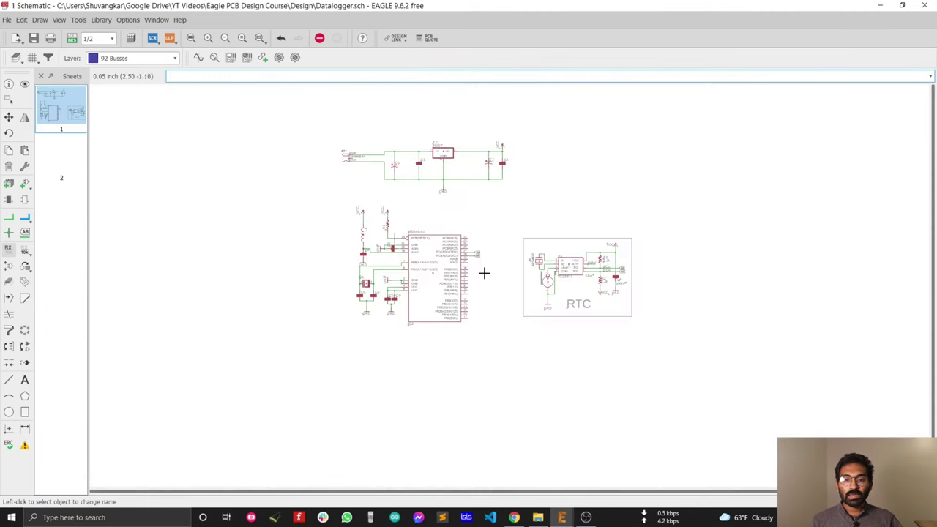
scroll(479, 270, up, 2)
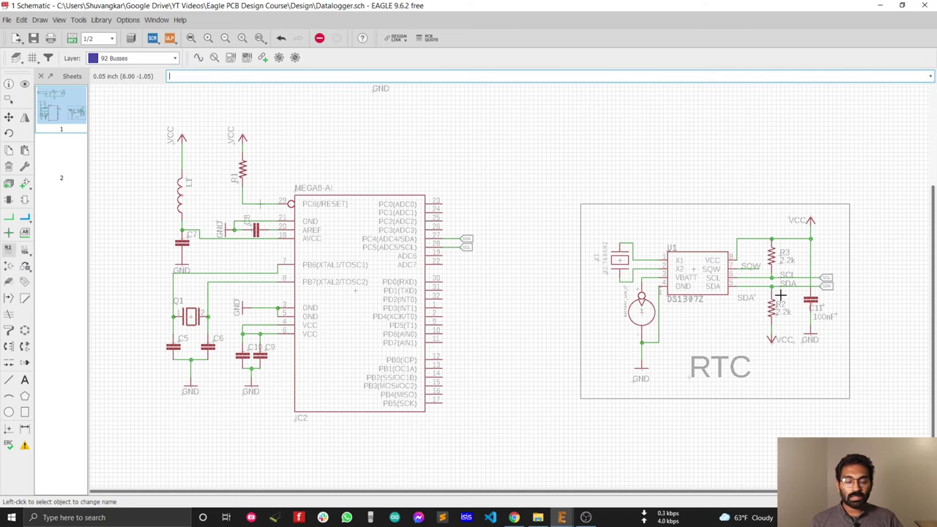
scroll(651, 207, down, 2)
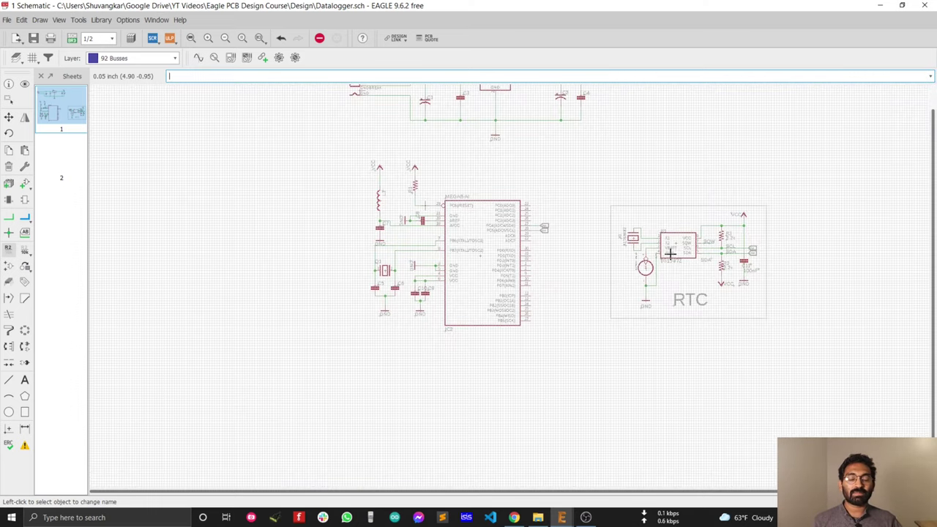
scroll(677, 264, up, 1)
scroll(734, 190, up, 1)
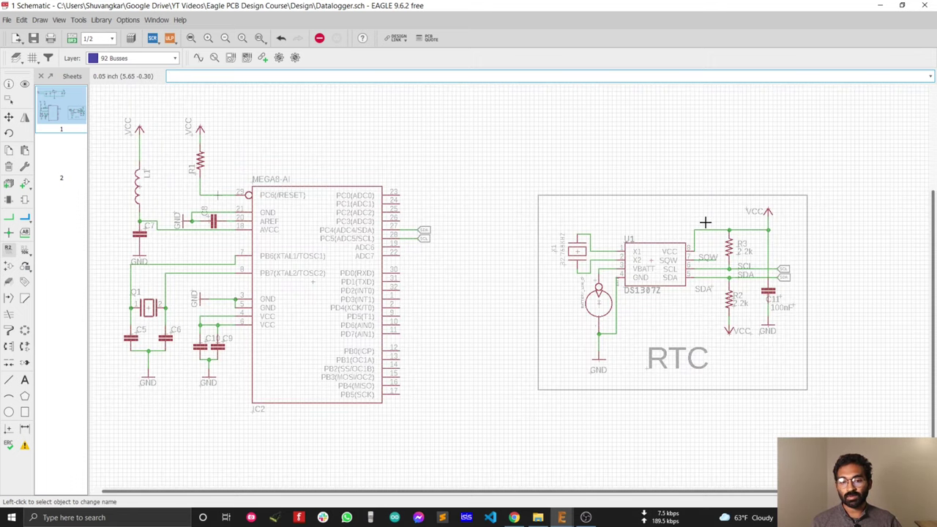
scroll(705, 222, down, 2)
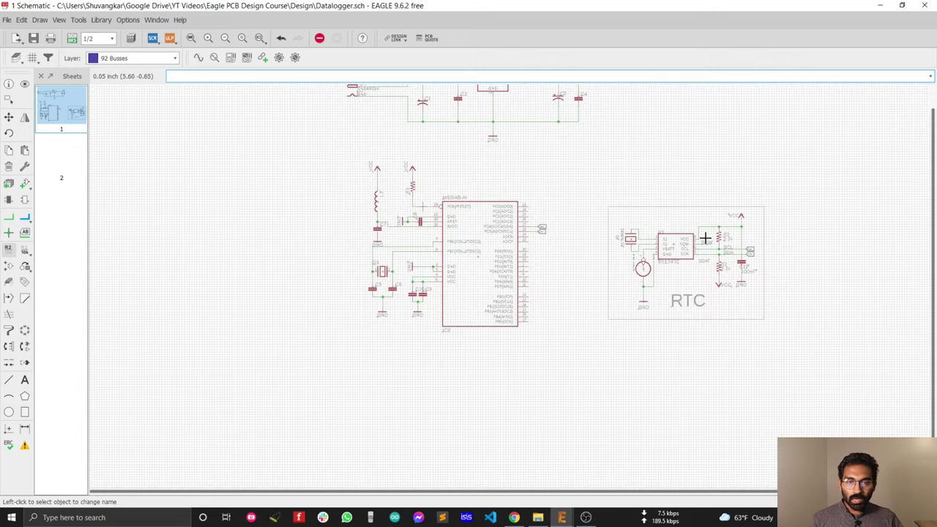
scroll(713, 238, up, 3)
scroll(711, 236, down, 2)
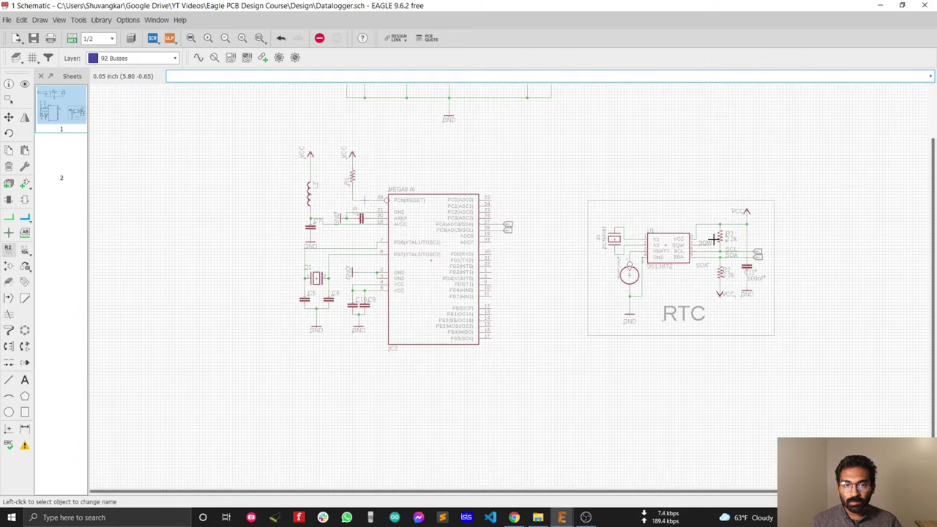
scroll(569, 208, up, 1)
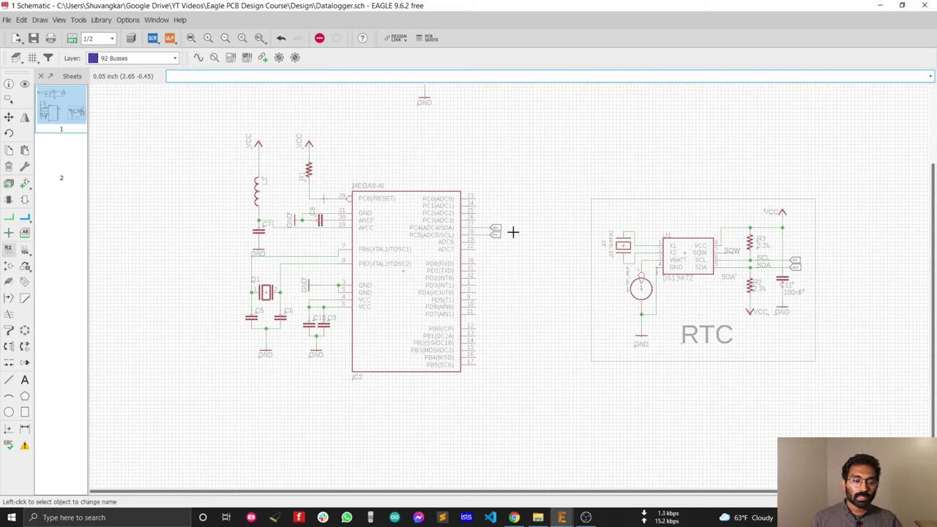